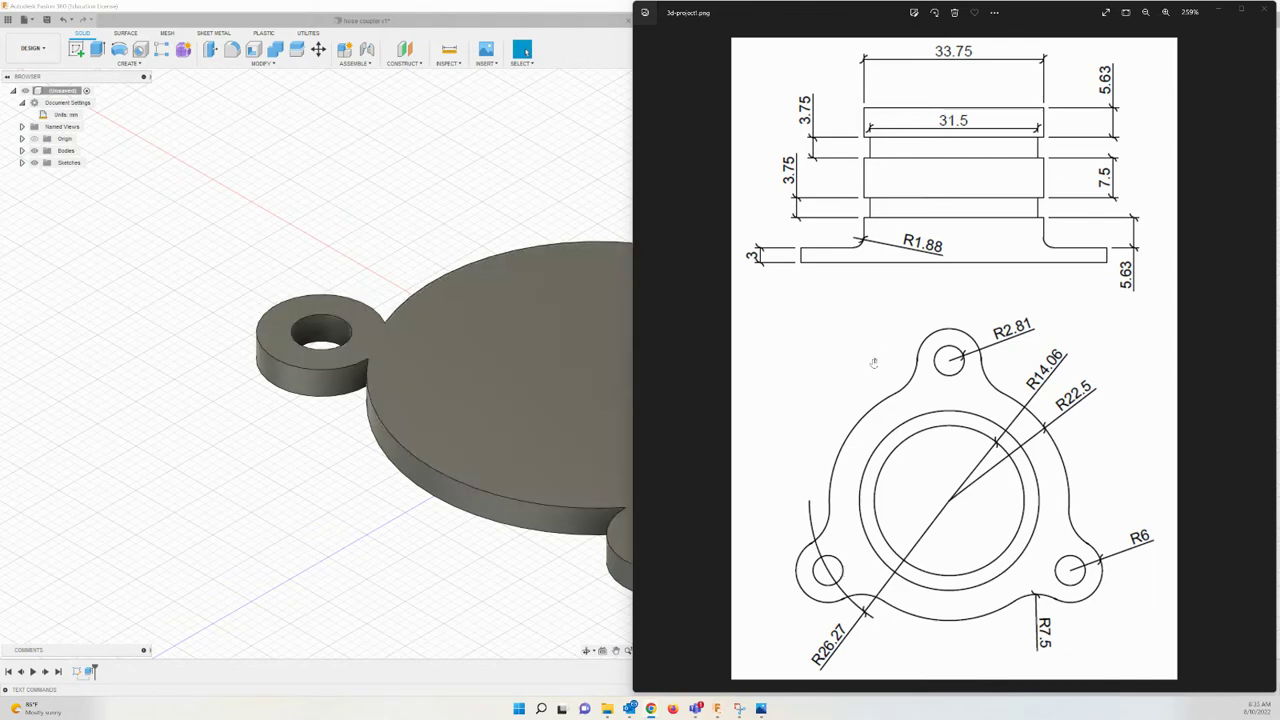
Fillet the six vertical edges where the three bolt ears meet the round plate with a 7.5 mm radius, as given in the drawing.
click(582, 190)
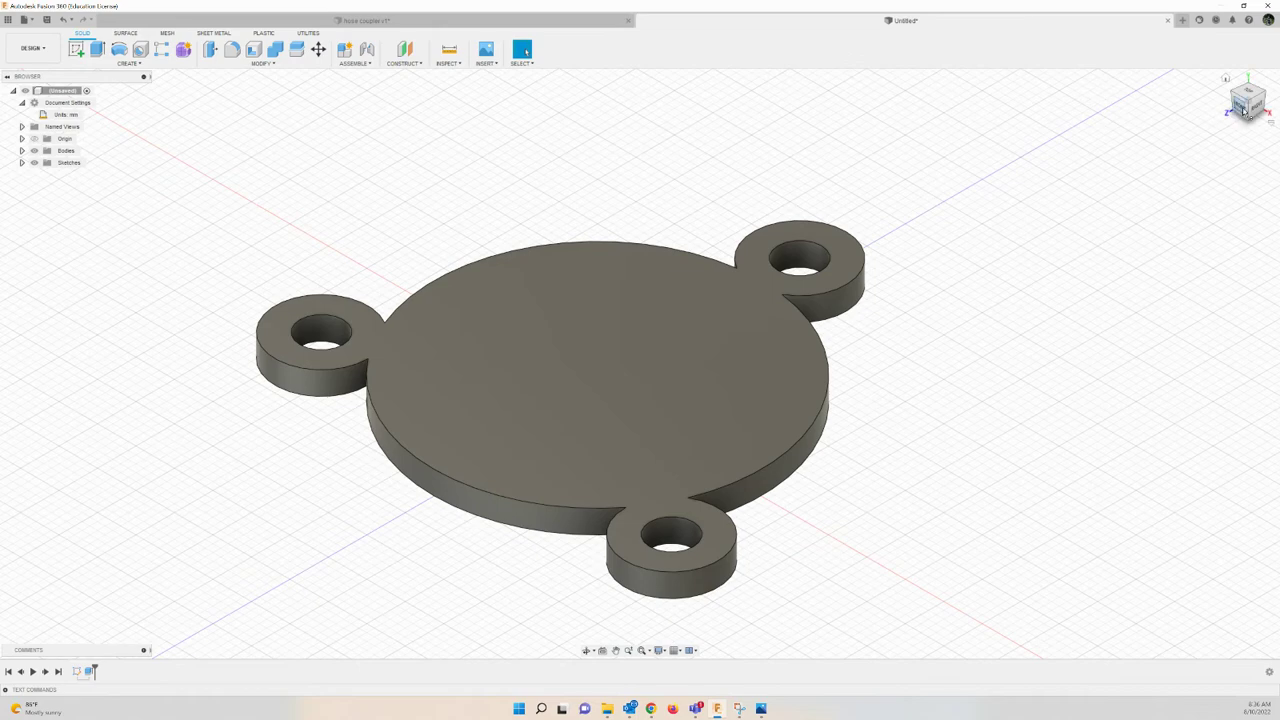
drag(1245, 112, 1274, 90)
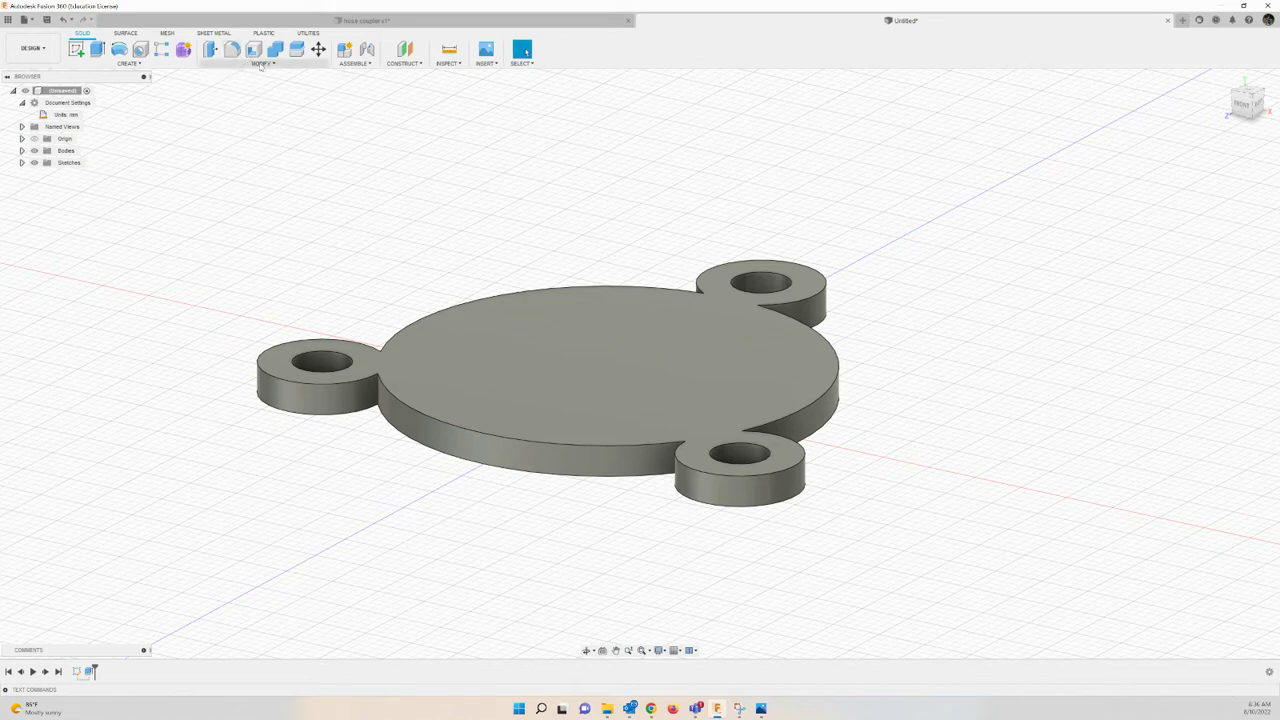
click(252, 63)
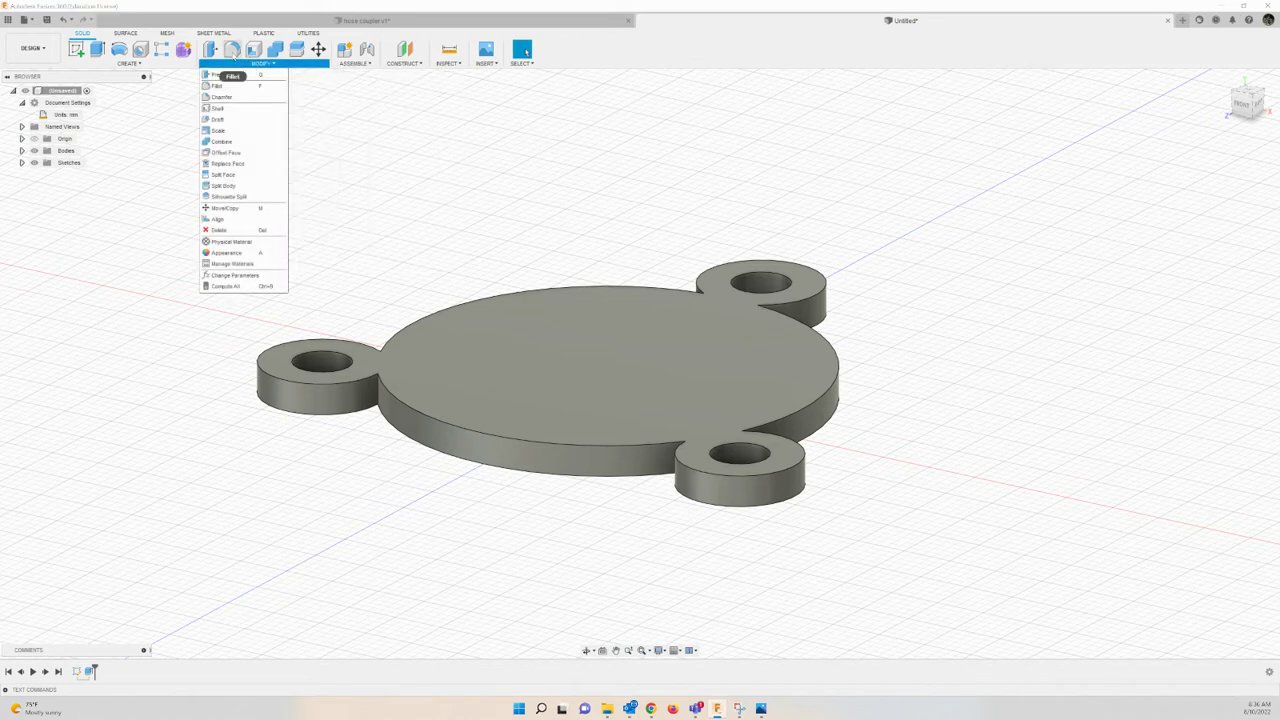
click(232, 51)
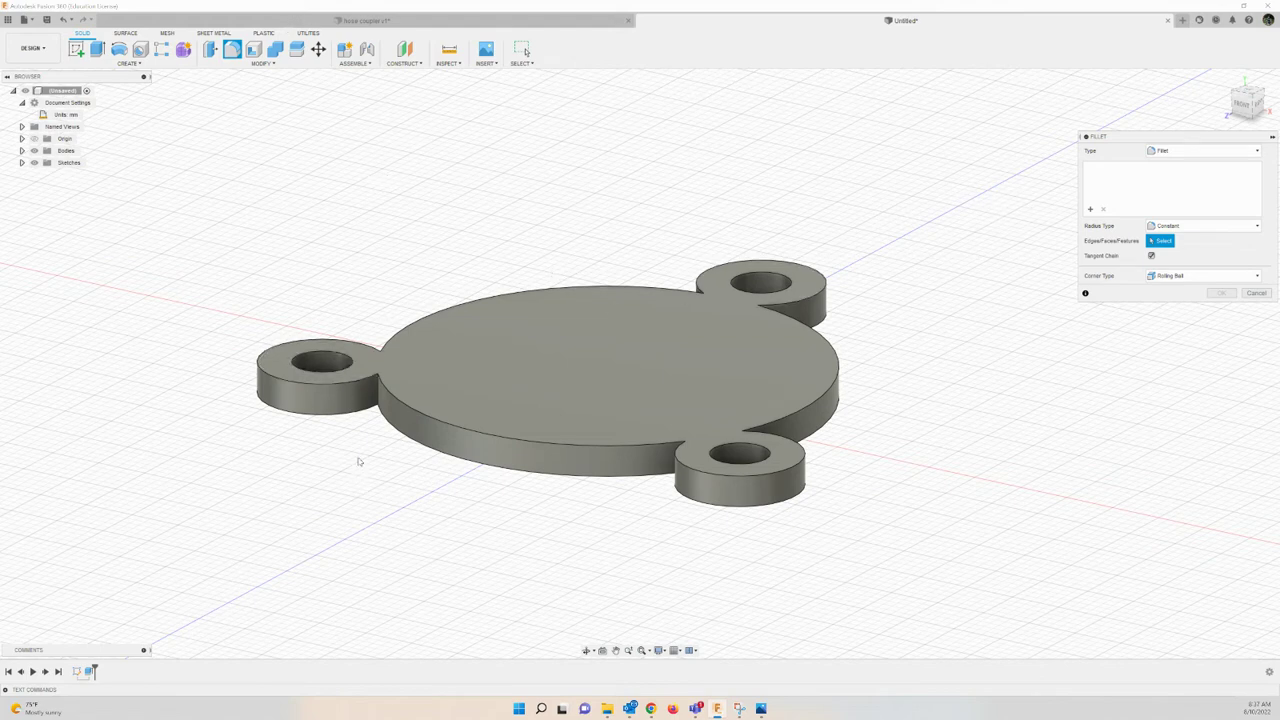
click(378, 400)
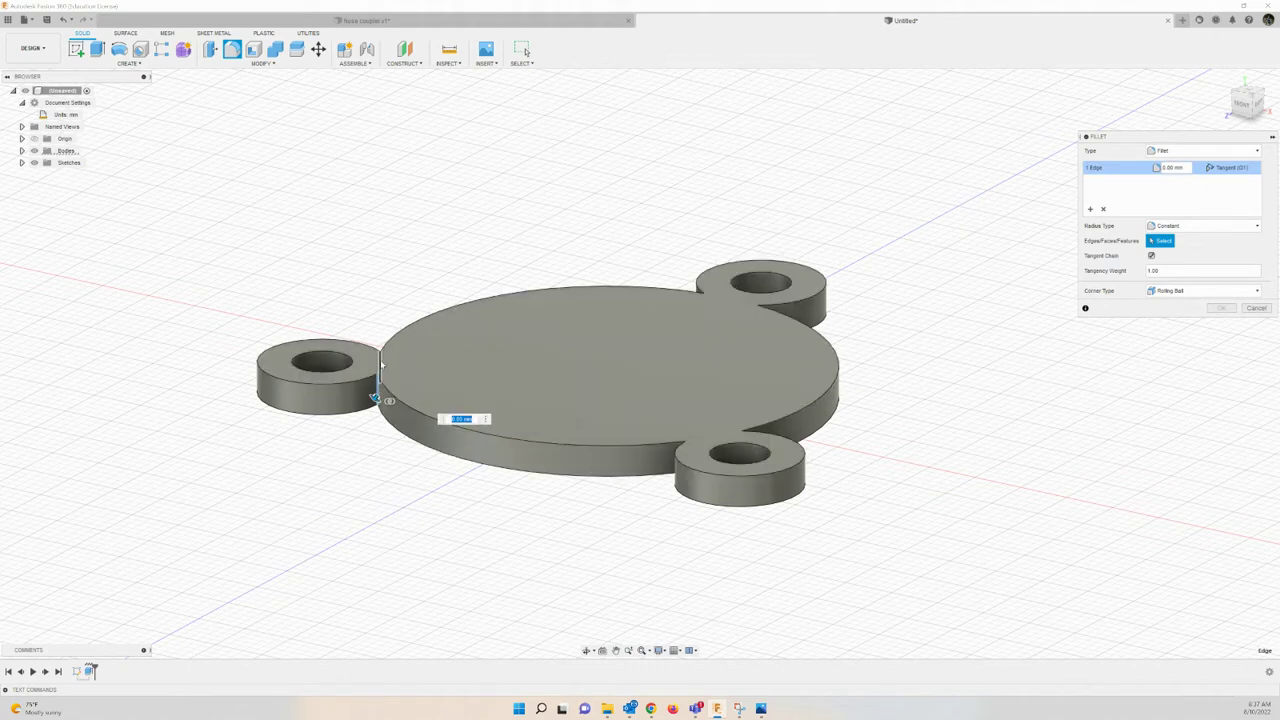
click(375, 397)
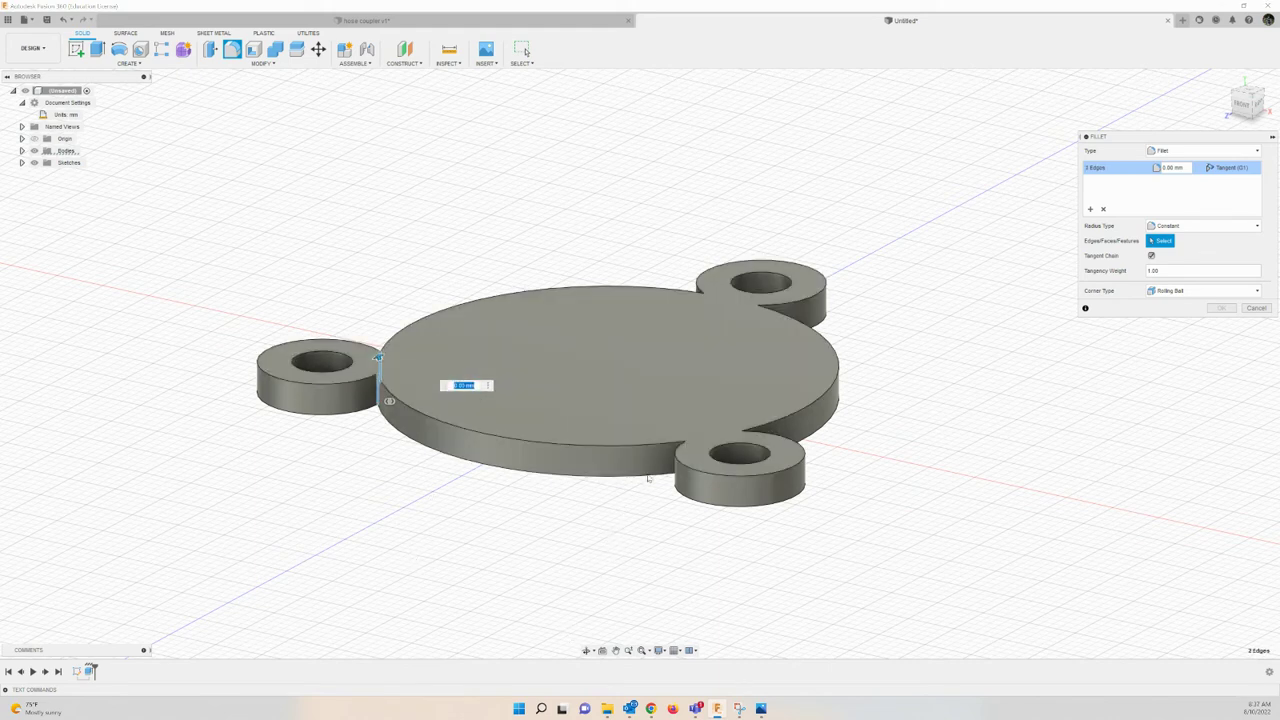
click(685, 455)
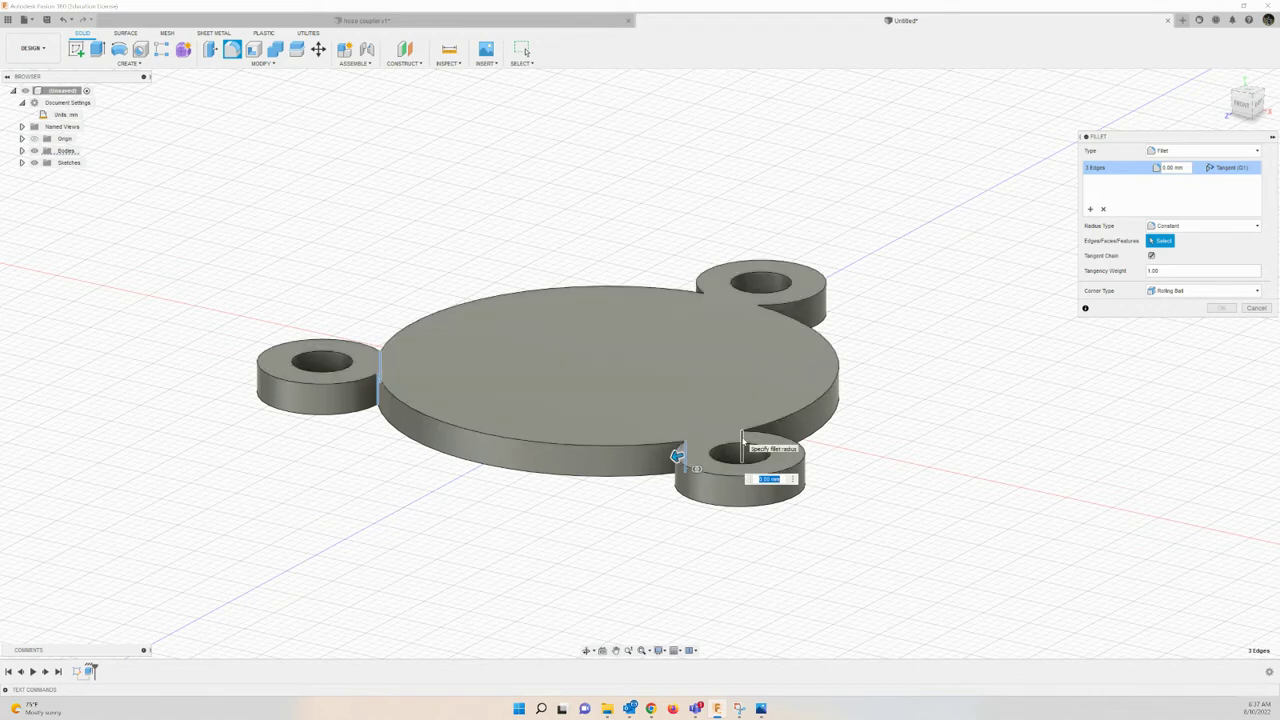
click(742, 442)
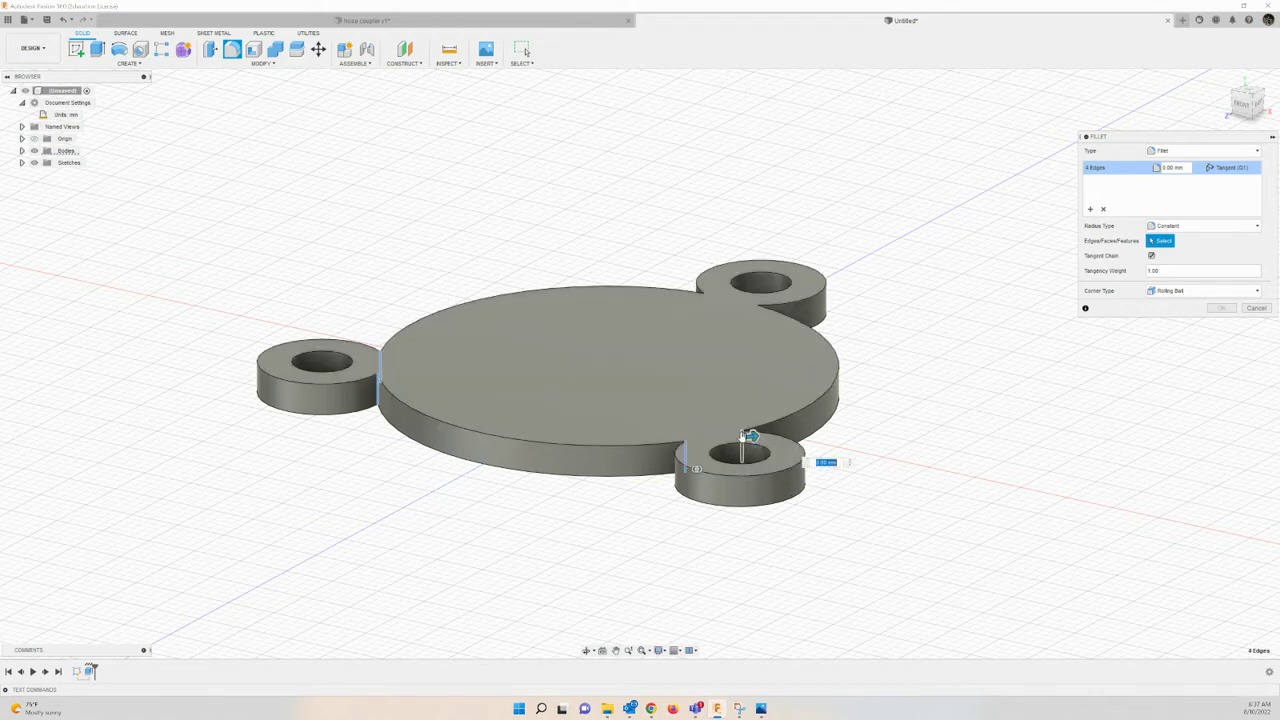
click(760, 319)
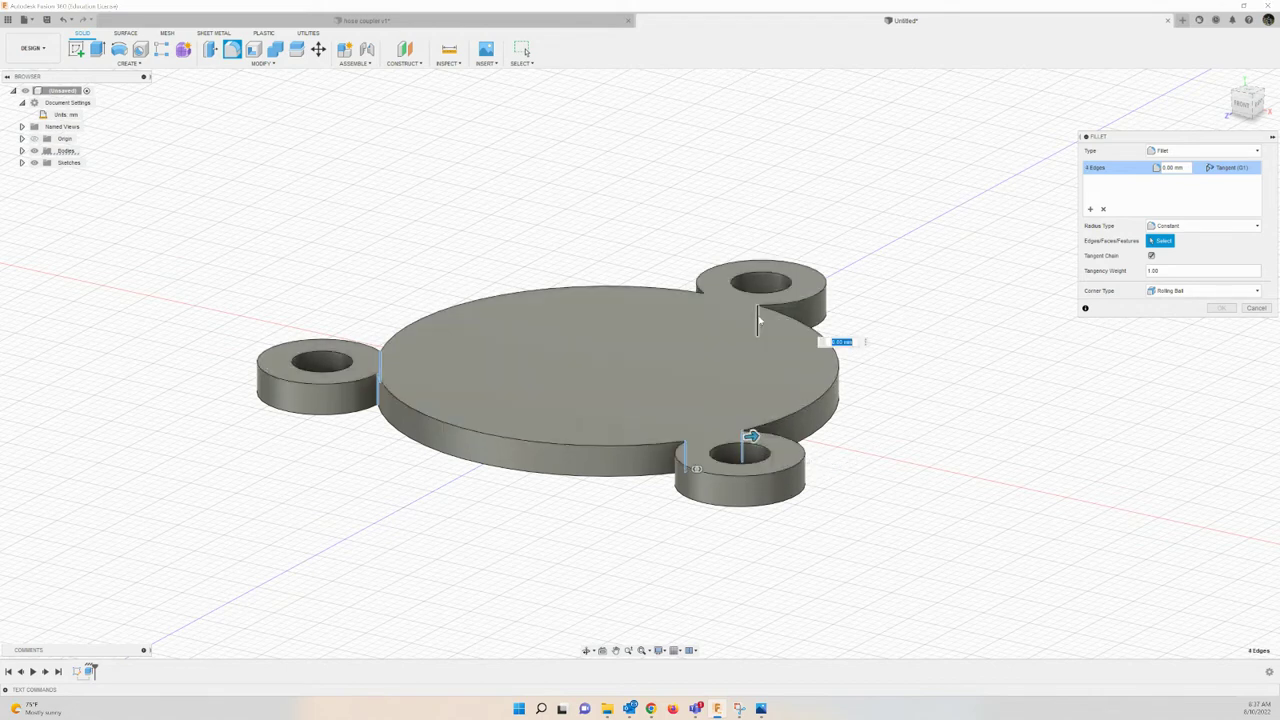
click(703, 308)
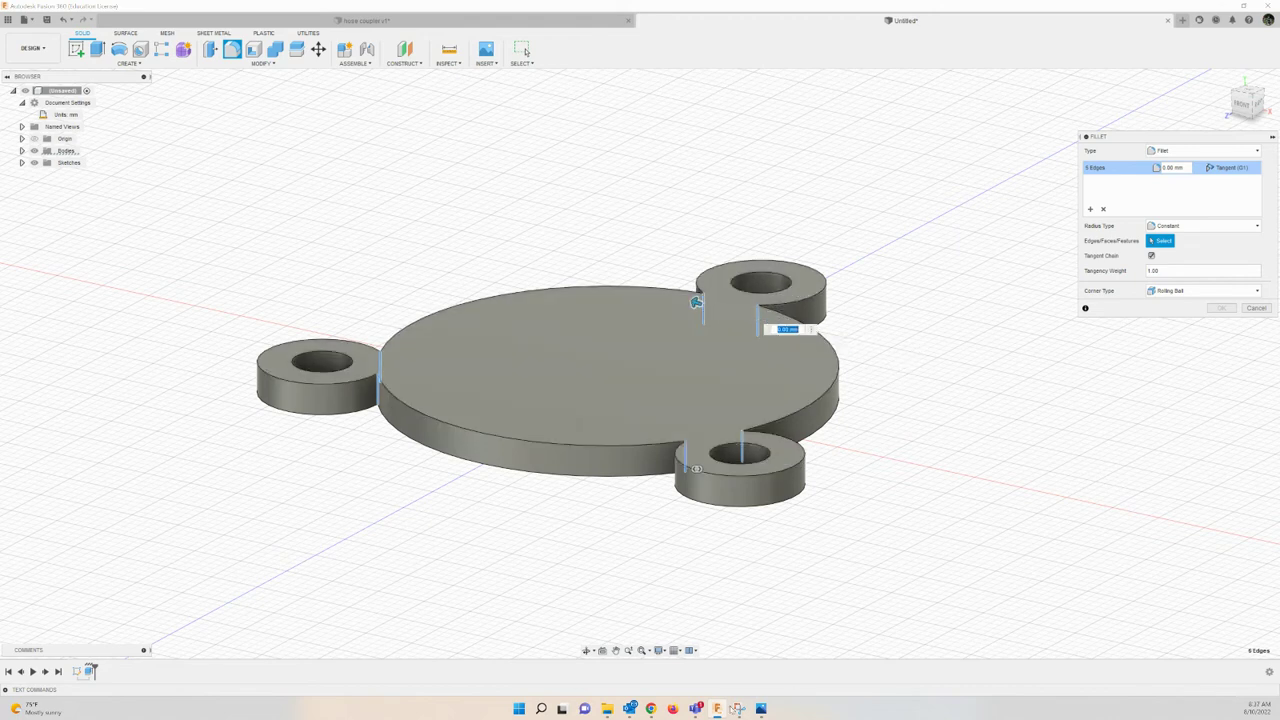
click(761, 712)
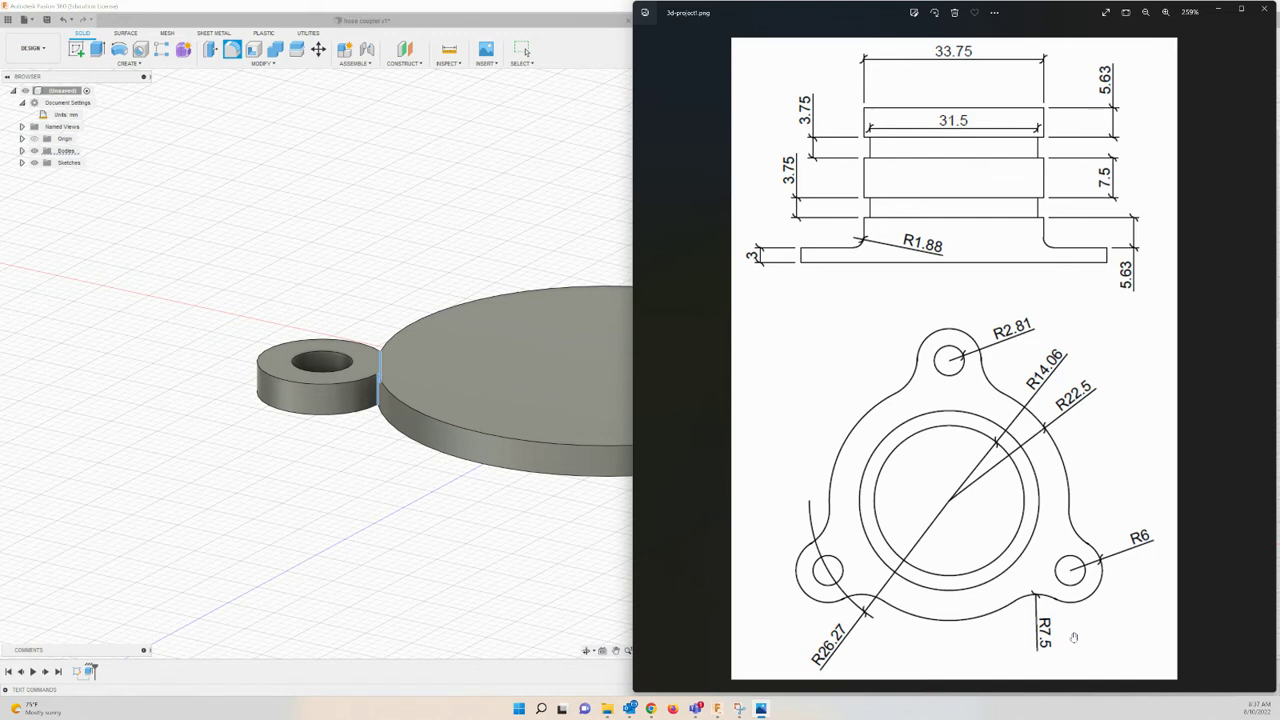
click(1213, 11)
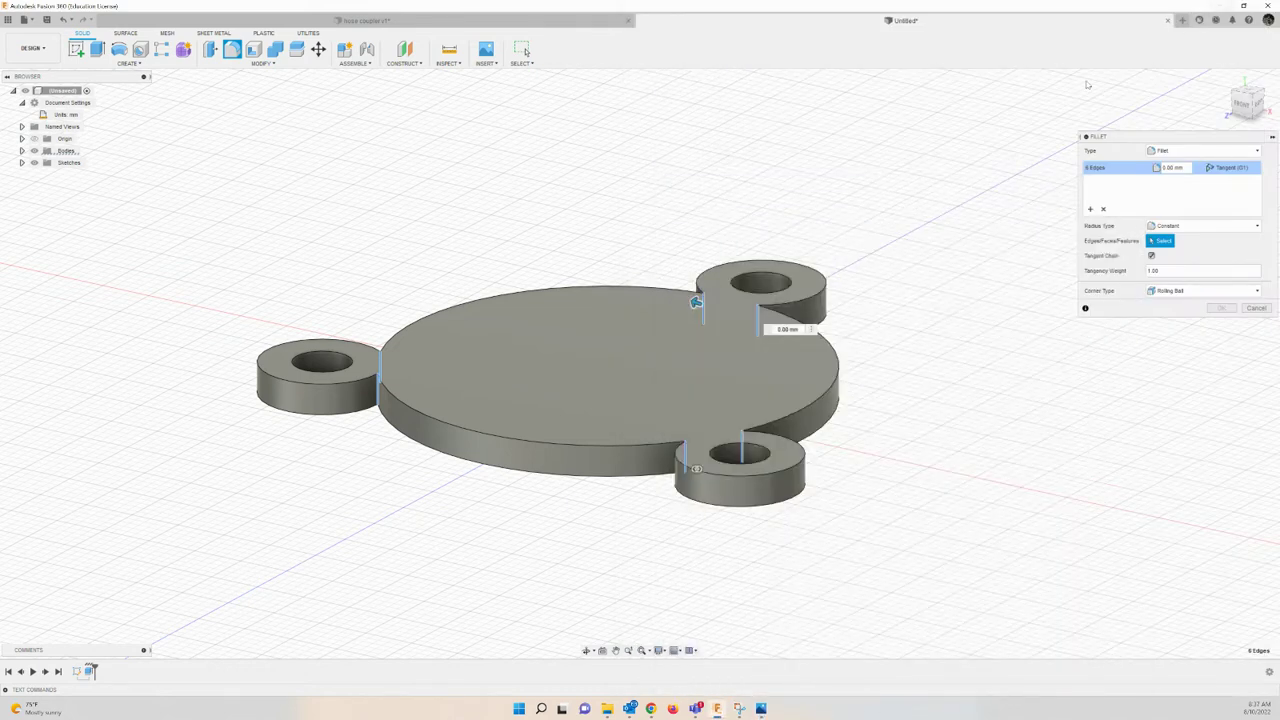
click(812, 330)
text(7.5)
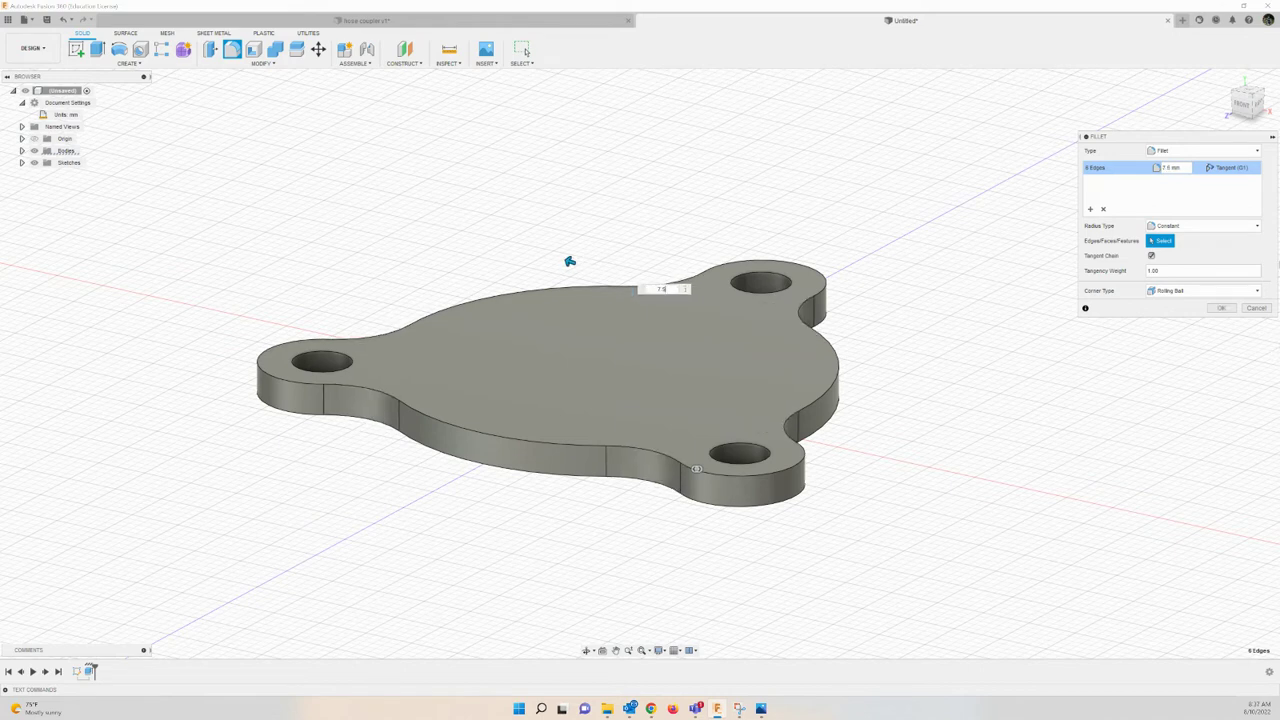
click(1225, 82)
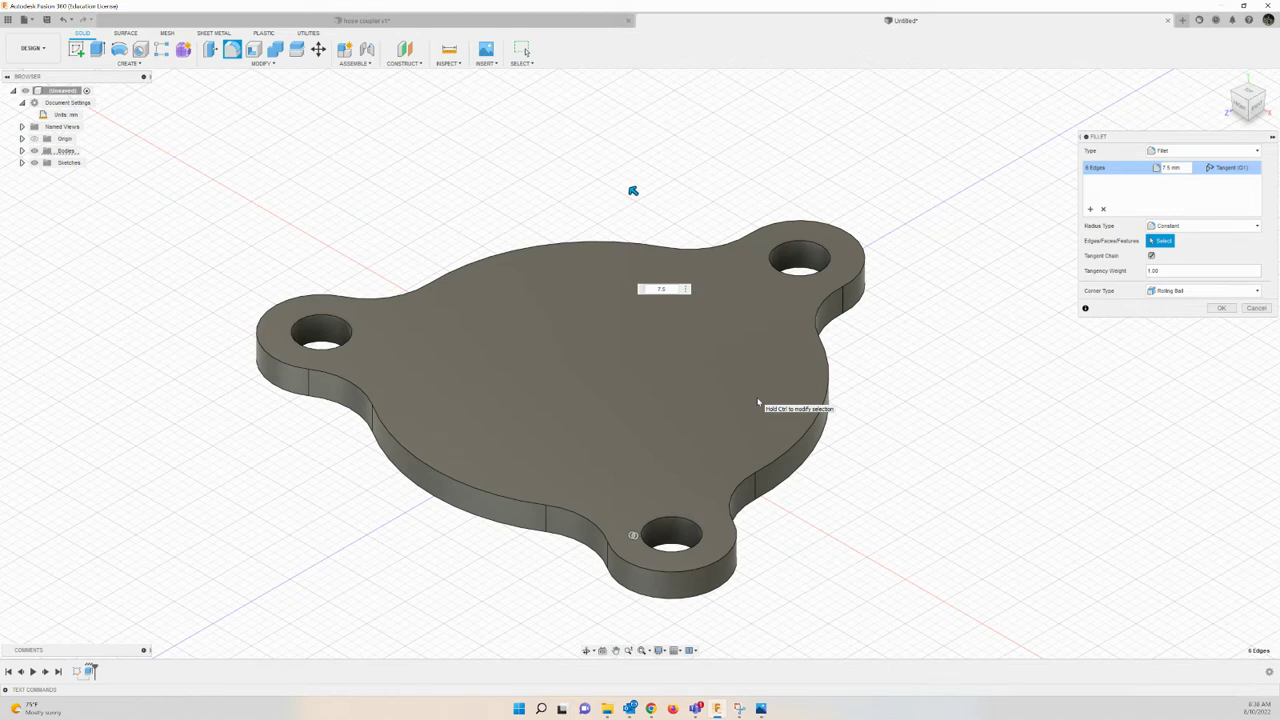
scroll(700, 373, down, 1)
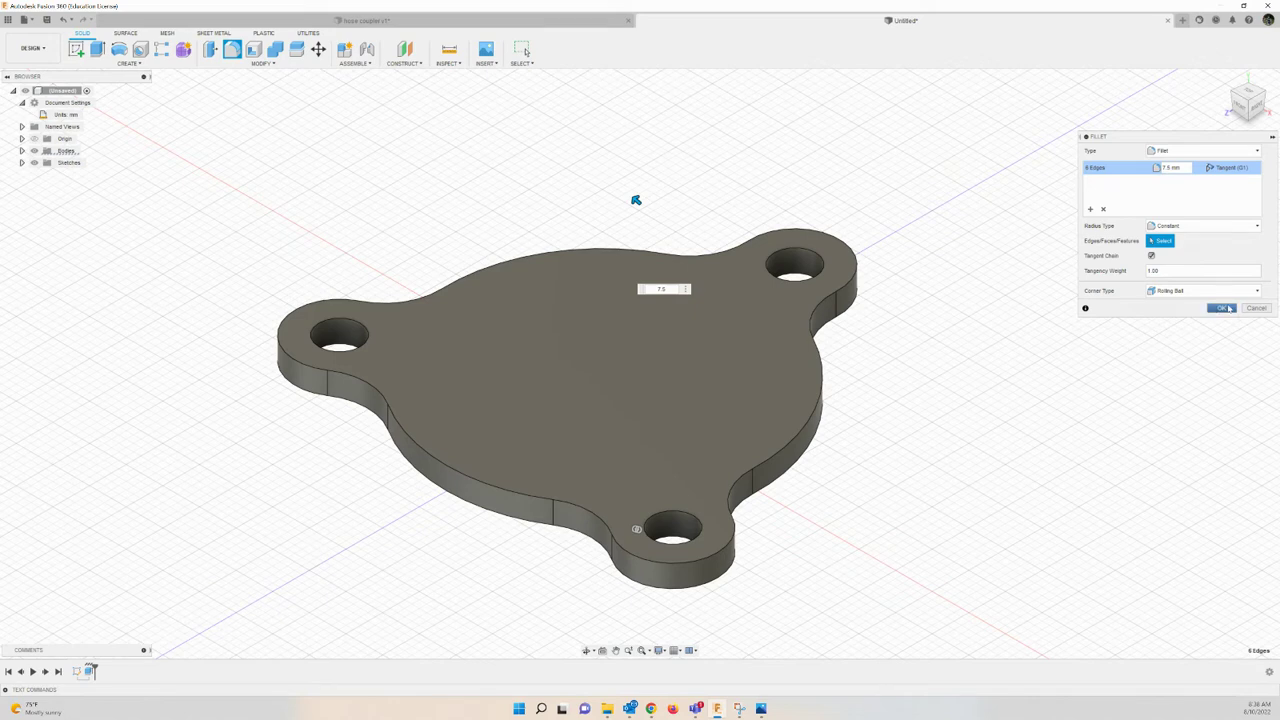
click(1227, 308)
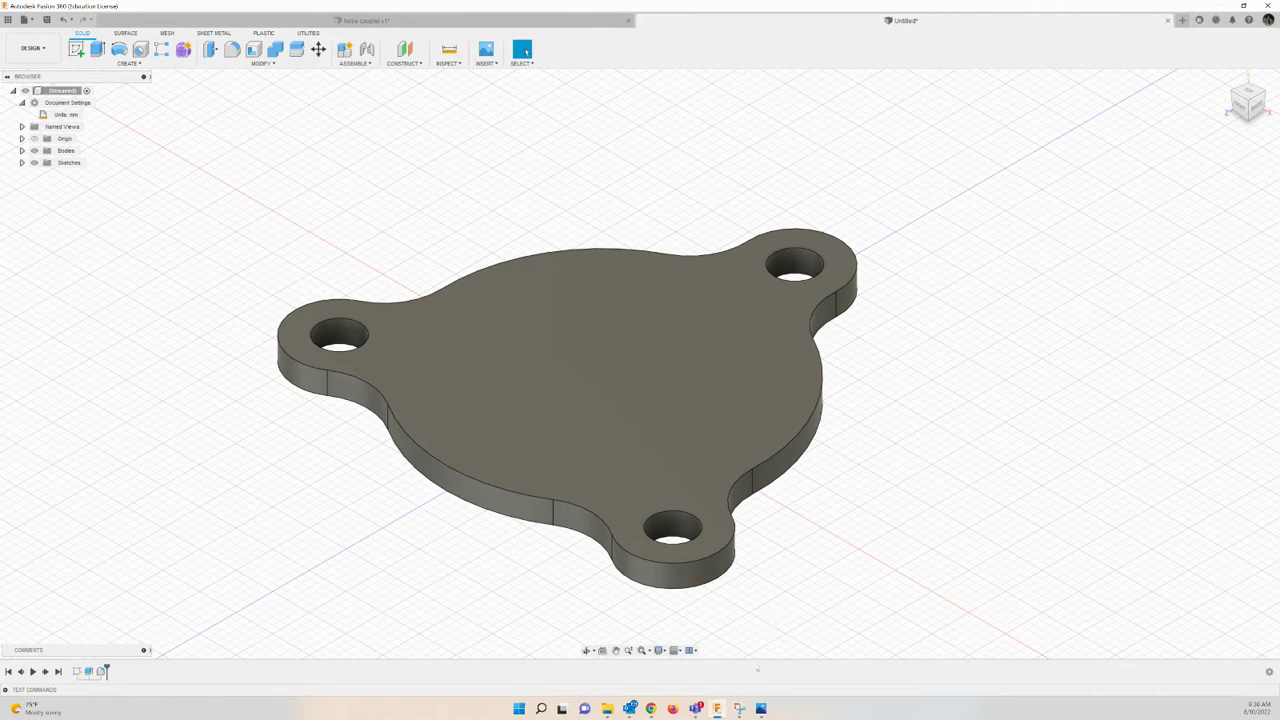
Examine the reference drawing and the picture of the finished part for the diameters and section heights of the central cylinder.
mouse_move(720, 712)
click(760, 708)
scroll(976, 422, up, 1)
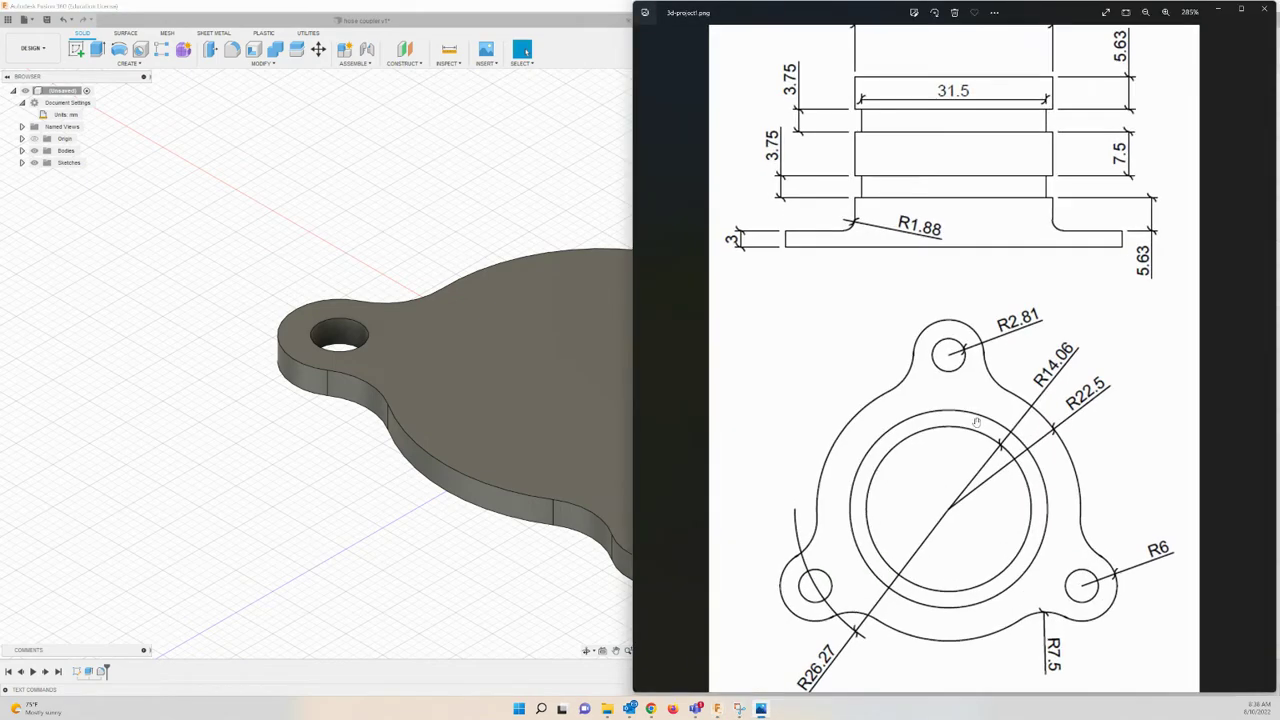
scroll(976, 422, up, 2)
scroll(976, 422, down, 3)
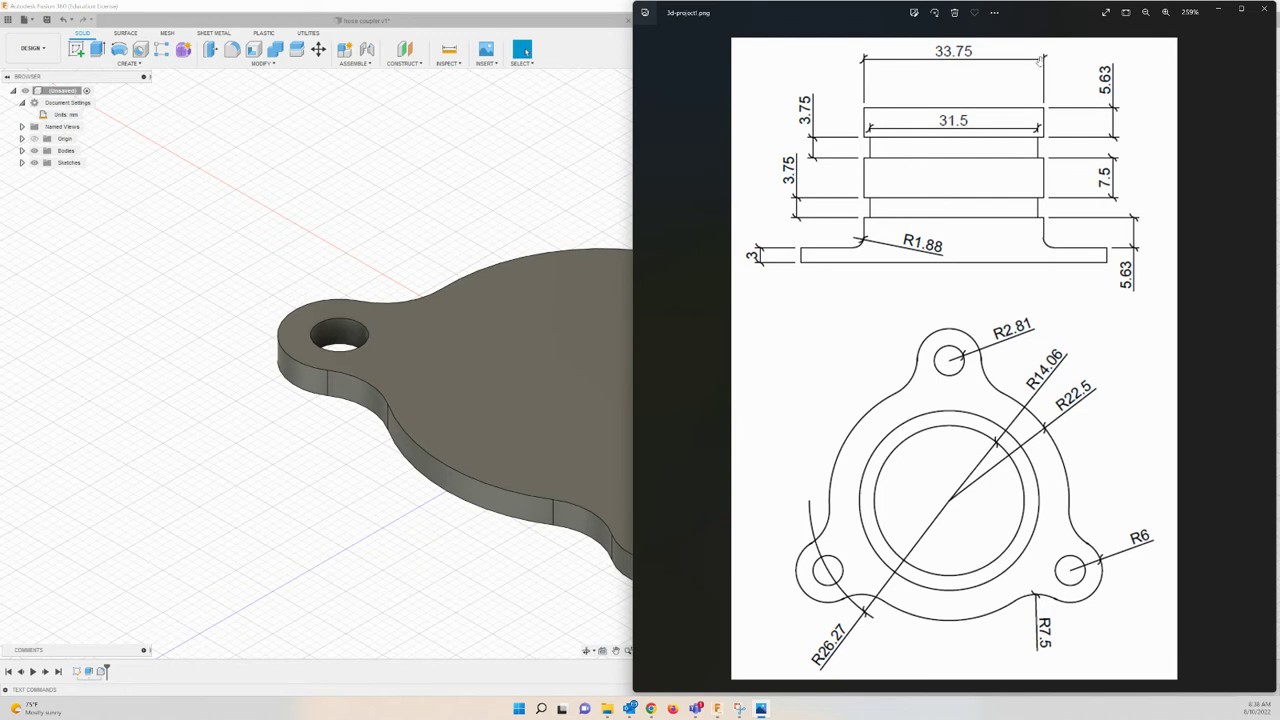
click(737, 709)
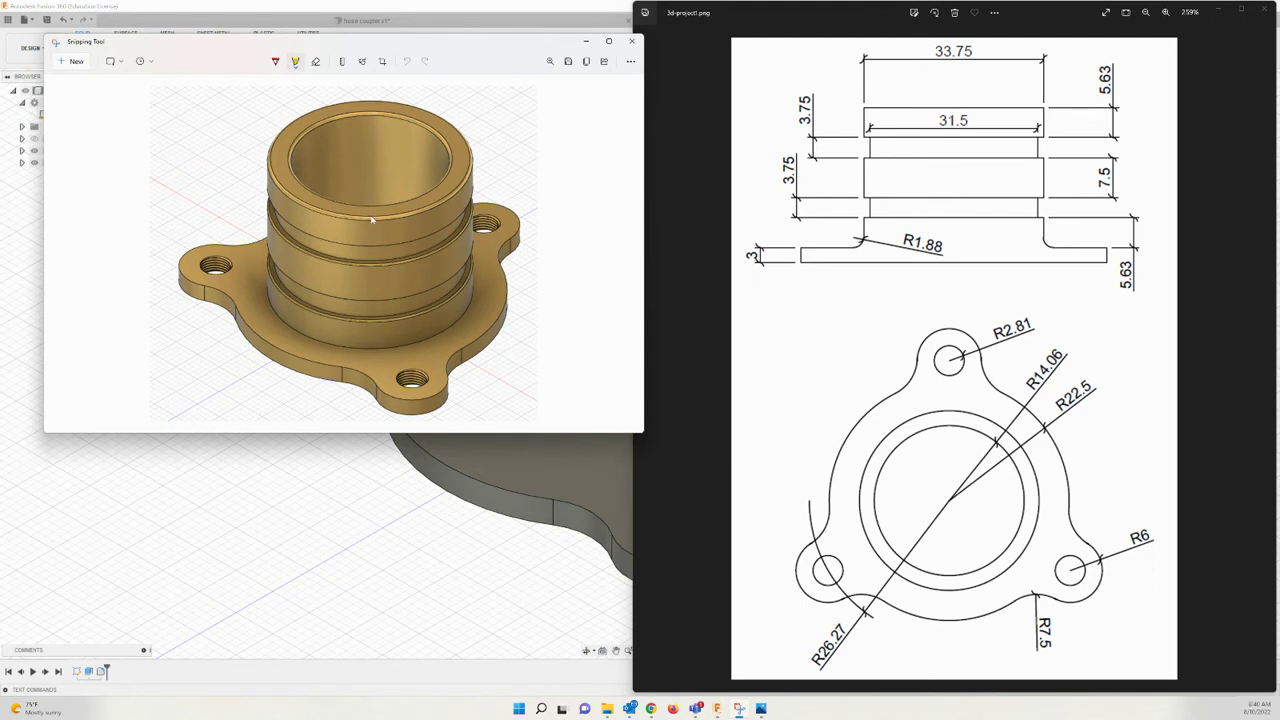
click(586, 43)
click(1219, 12)
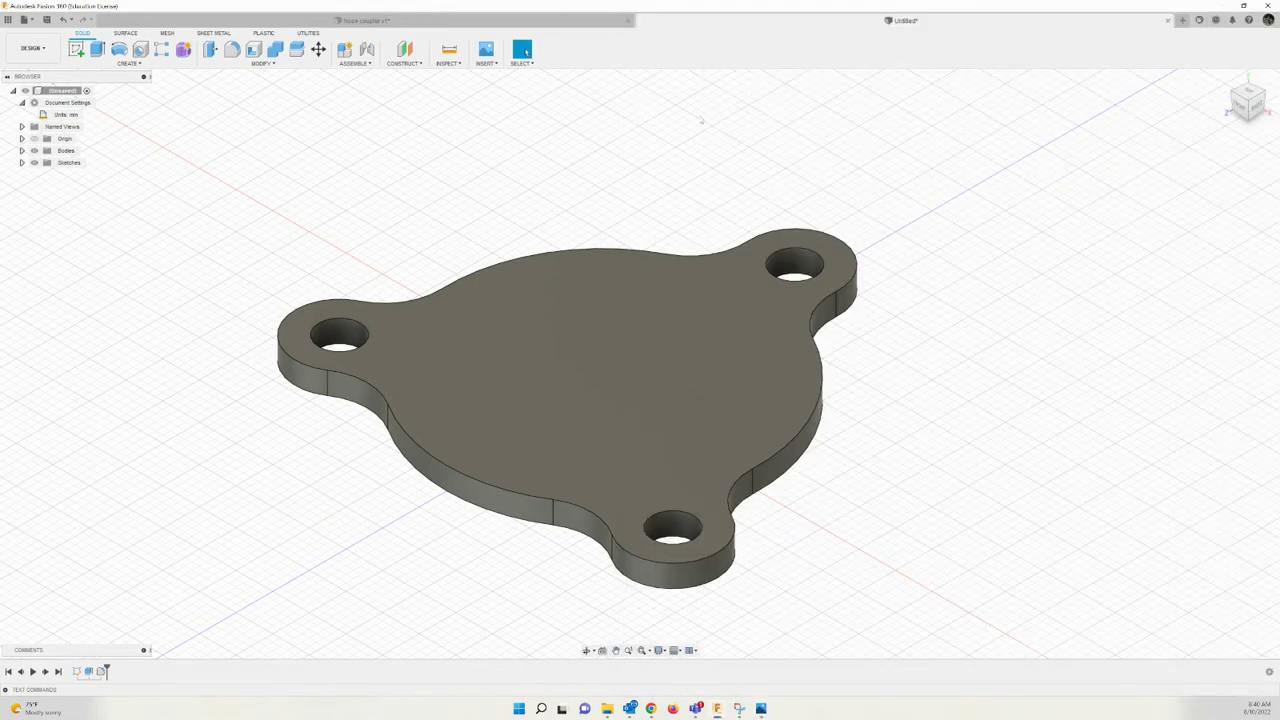
Sketch a 33.75 mm diameter circle centred on the origin on the flange's upper face and finish the sketch.
click(75, 48)
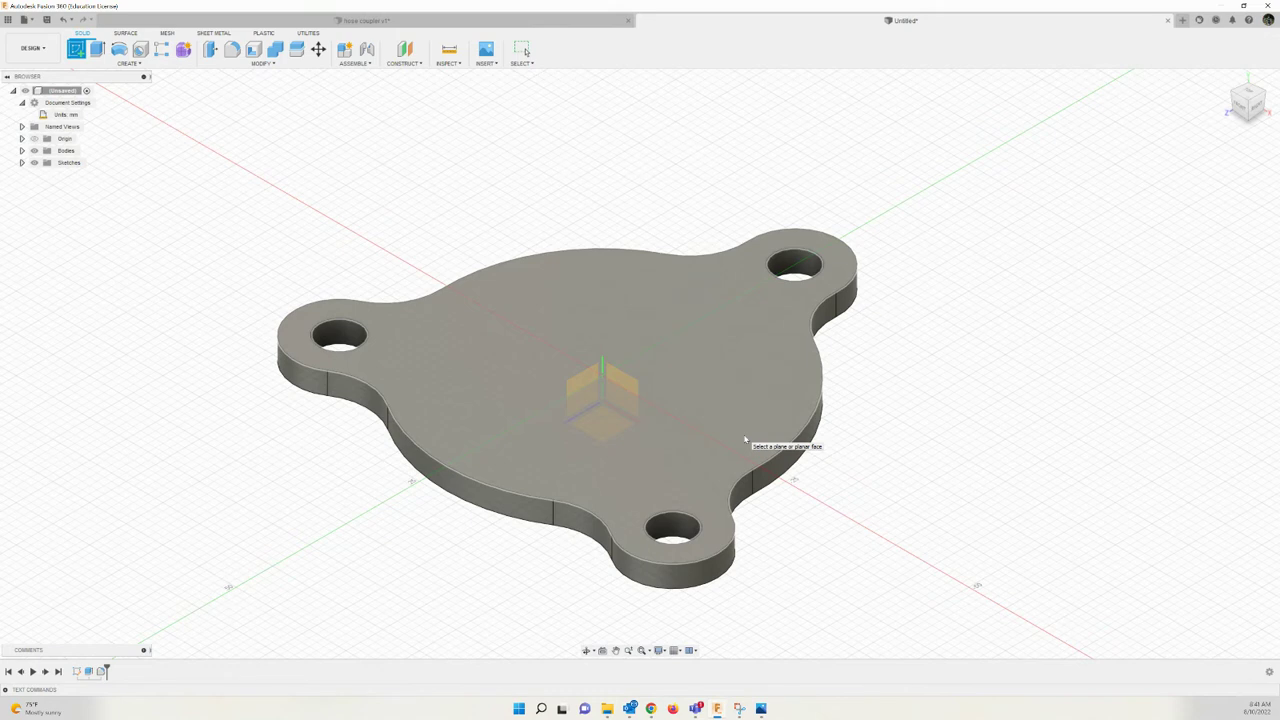
key(Escape)
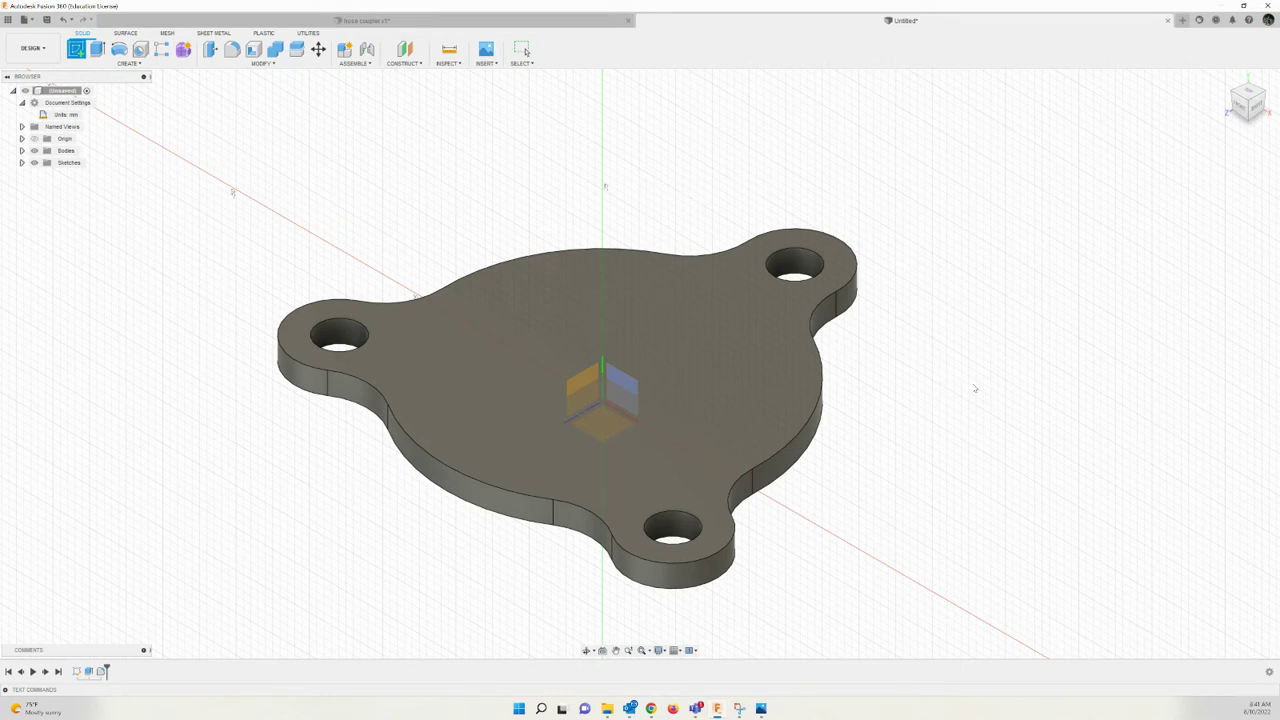
key(Escape)
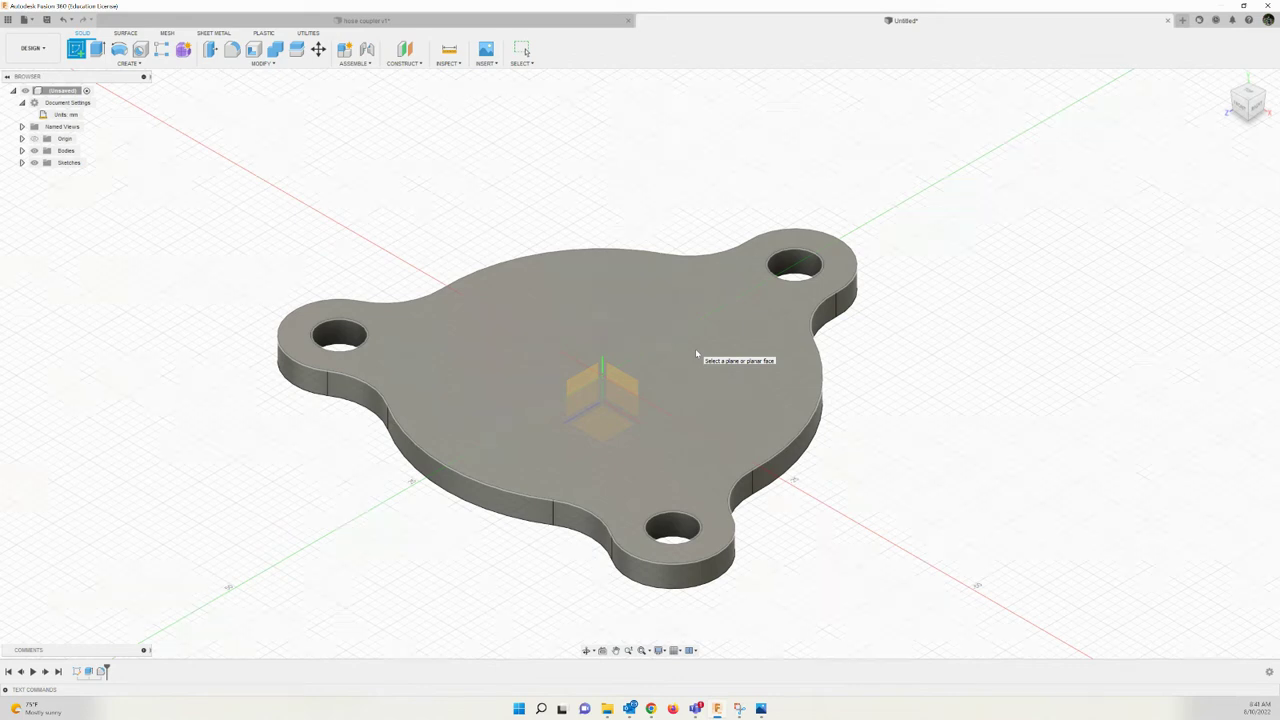
click(629, 283)
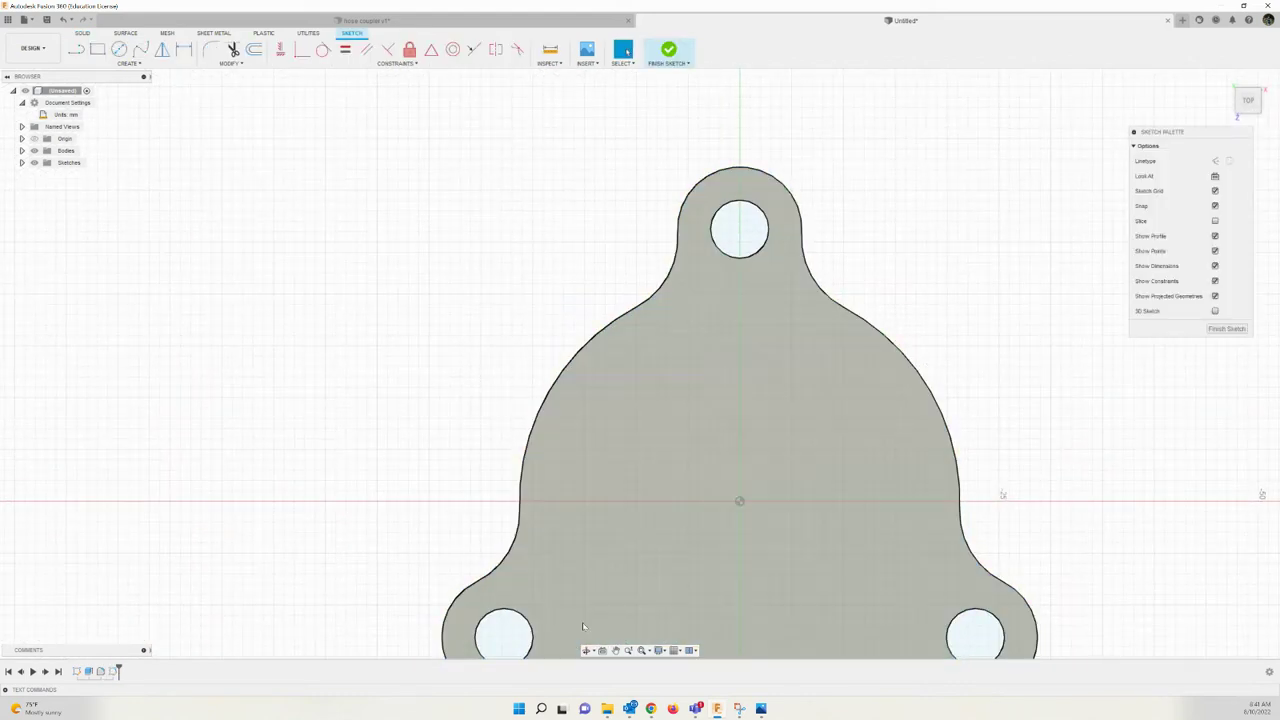
click(617, 651)
mouse_move(773, 567)
mouse_down()
mouse_move(683, 463)
mouse_move(680, 474)
mouse_up()
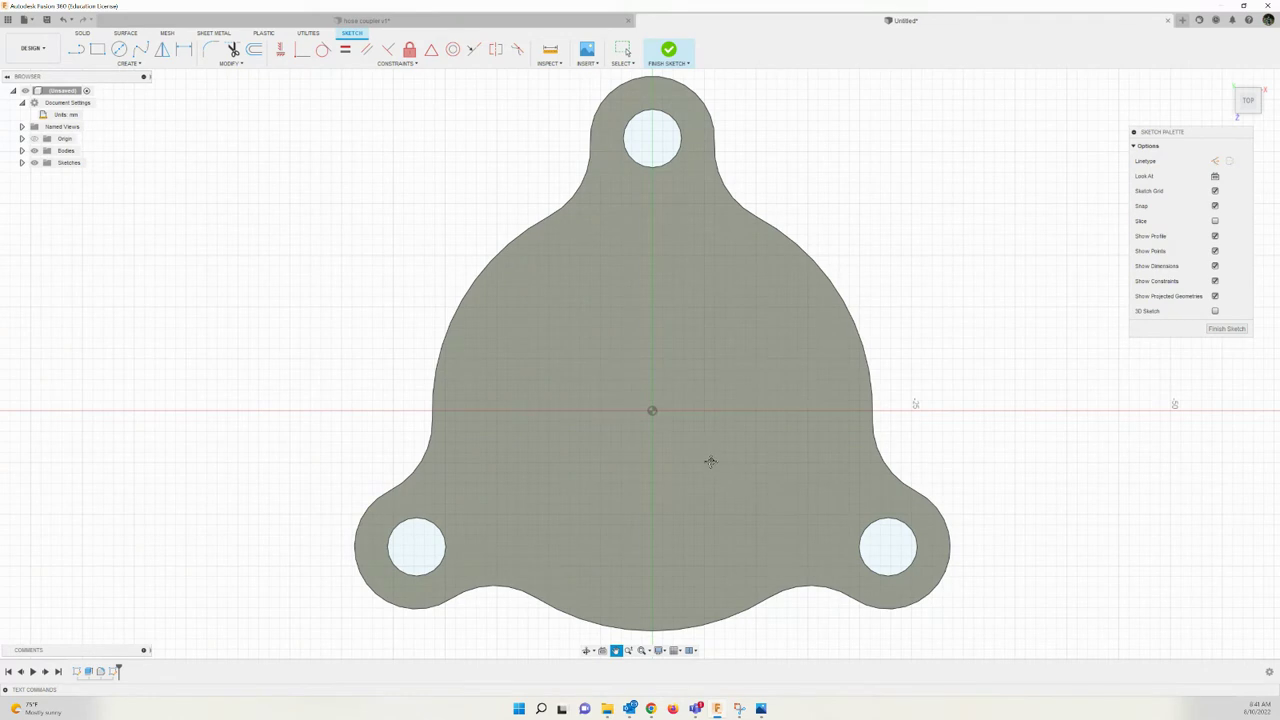
key(Escape)
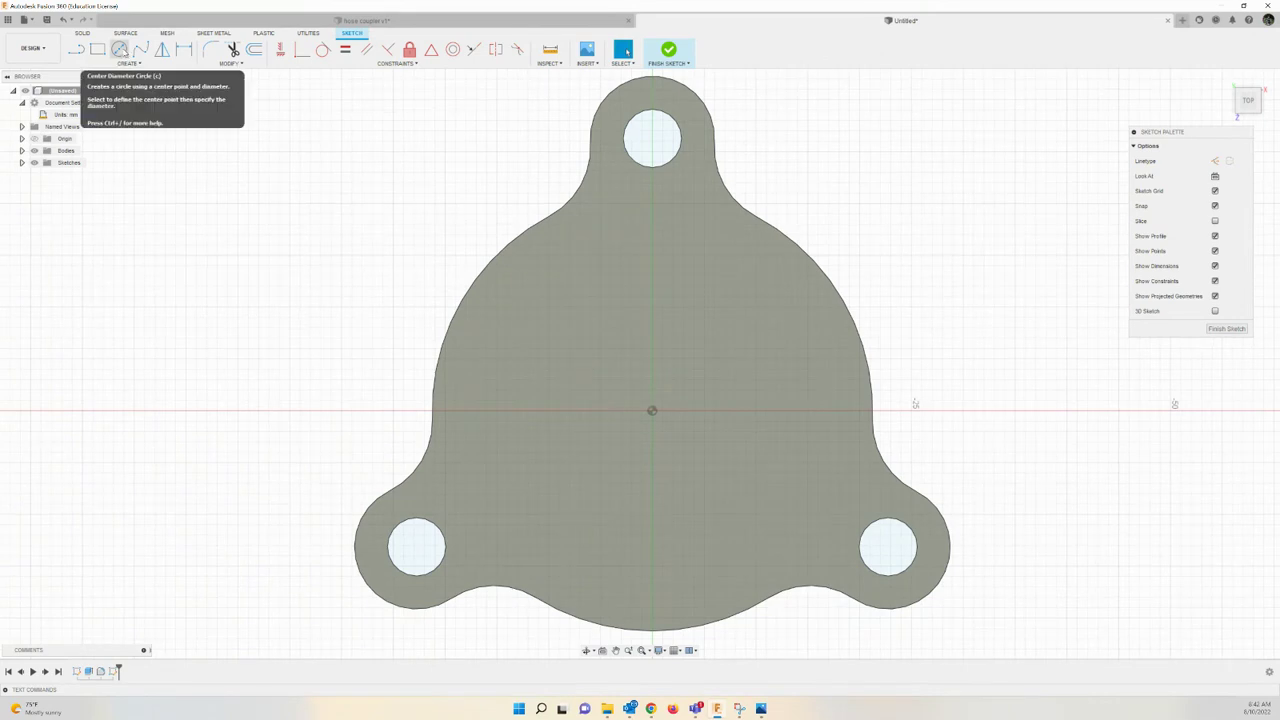
click(119, 49)
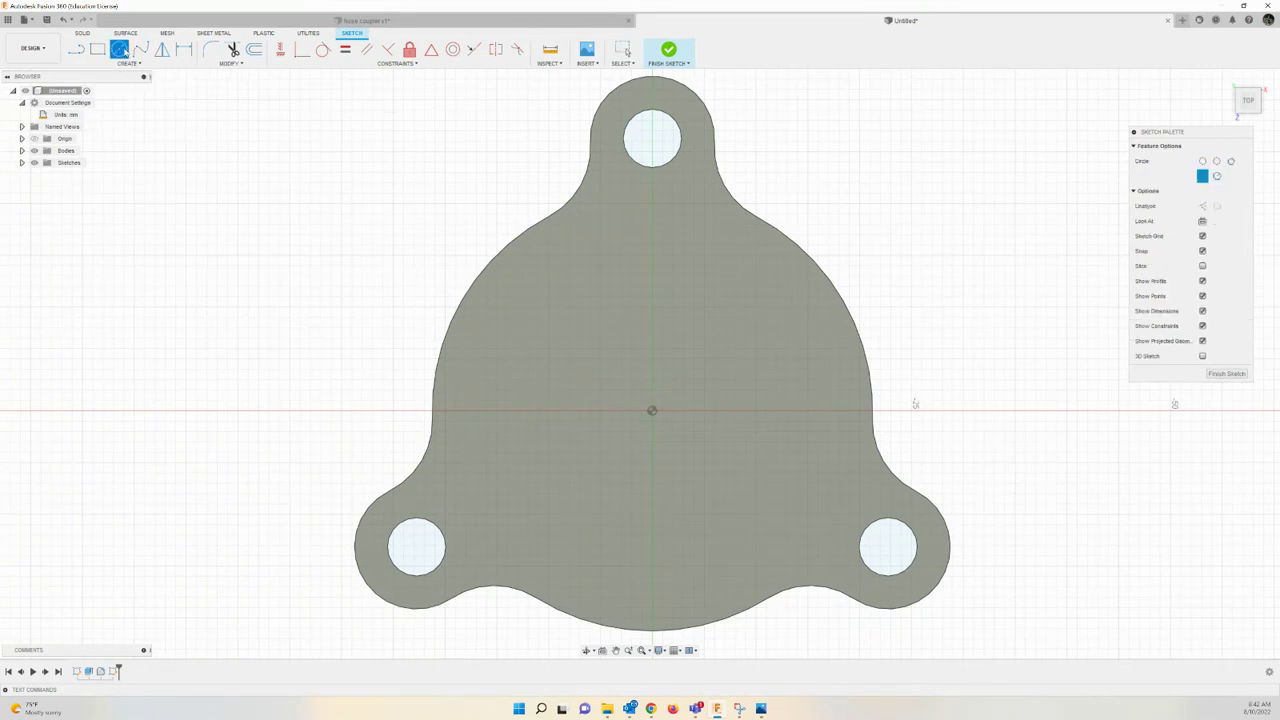
click(652, 411)
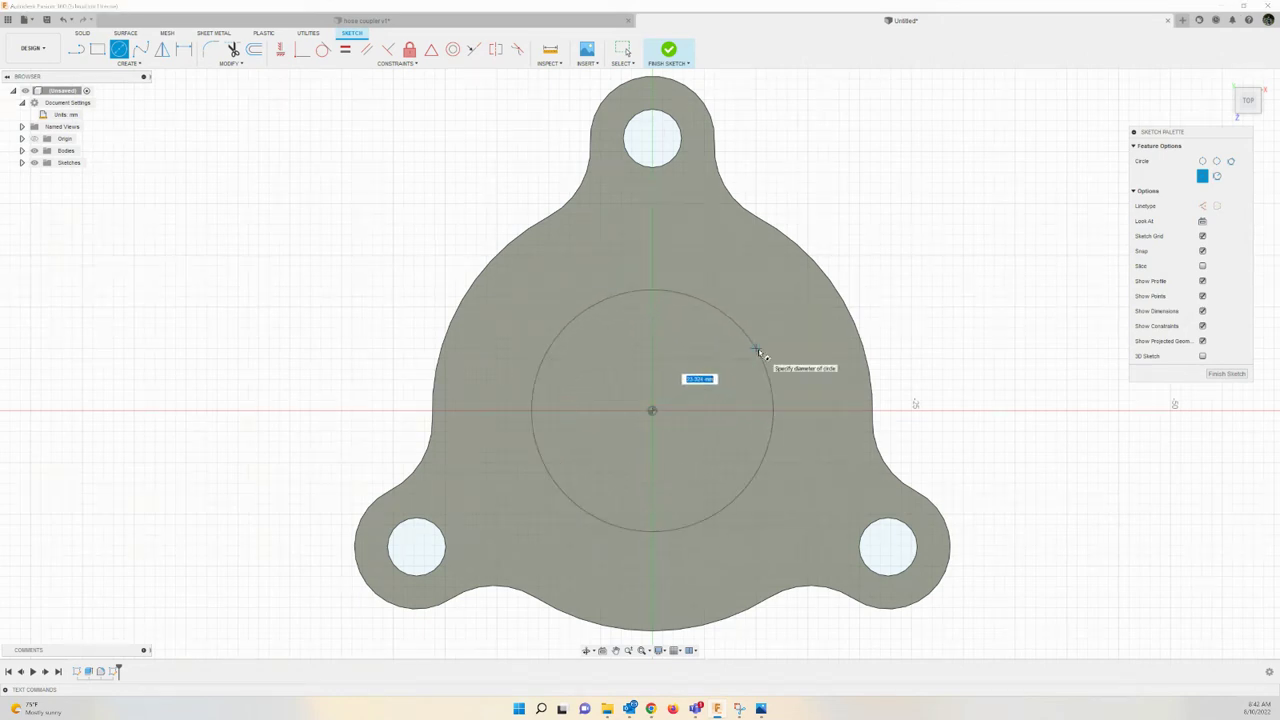
text(30.75)
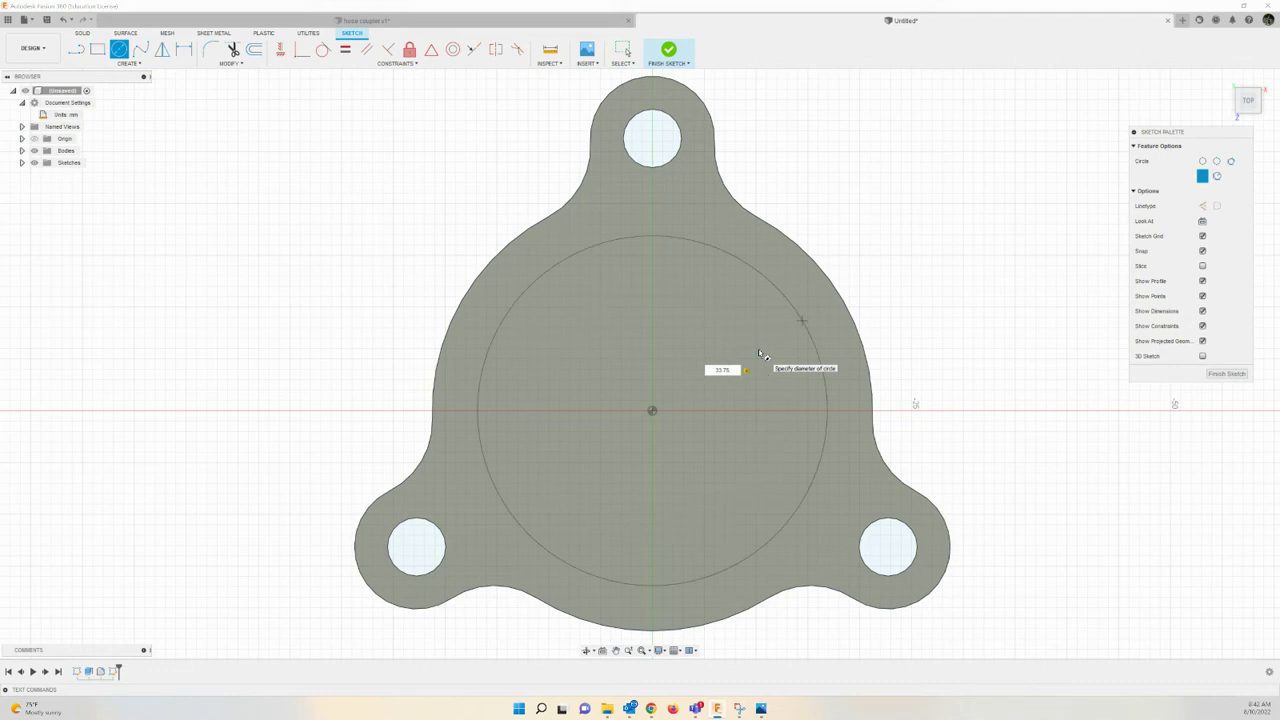
key(Return)
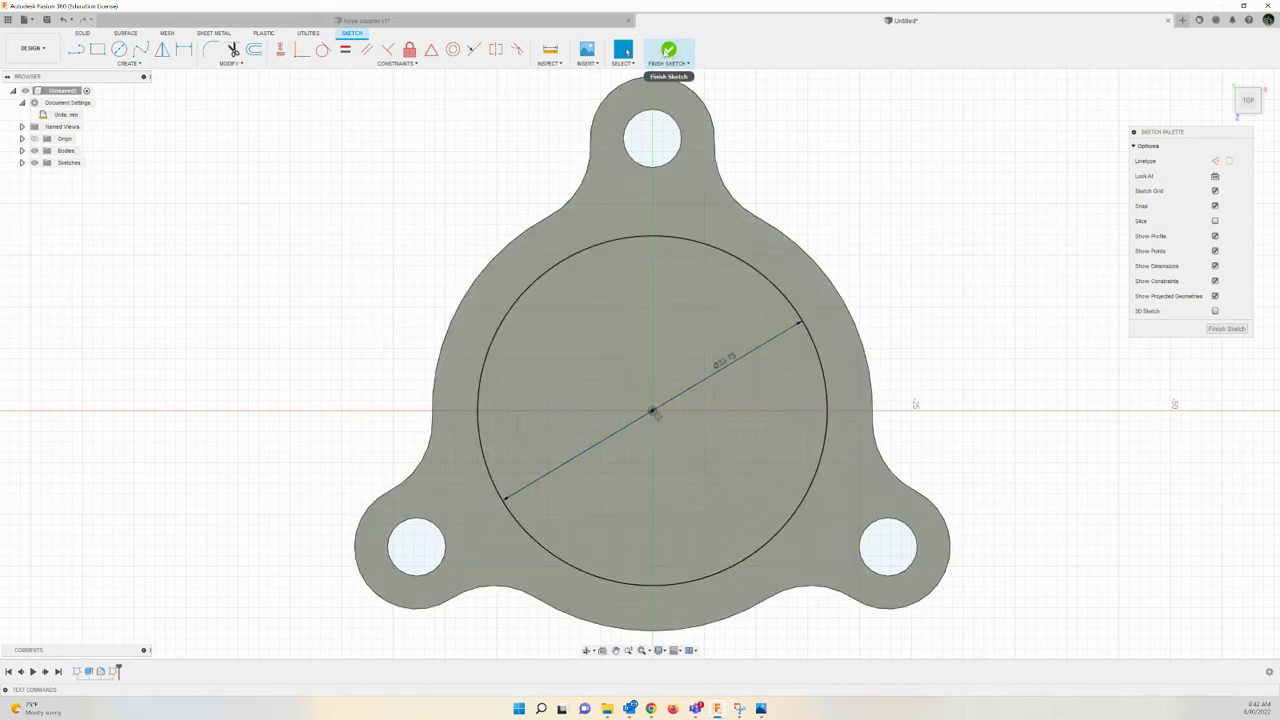
click(669, 52)
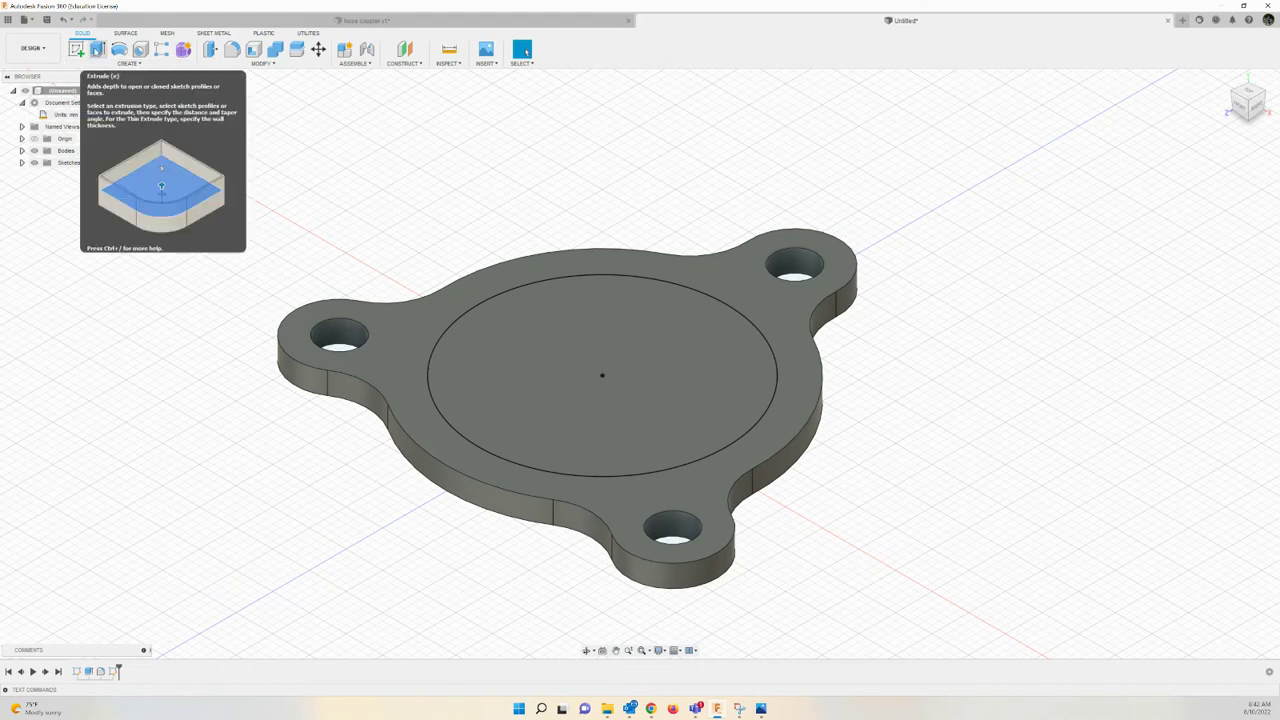
Extrude the 33.75 mm circle upward by 26.26 mm from the flange's upper face, joined to the existing body.
click(97, 50)
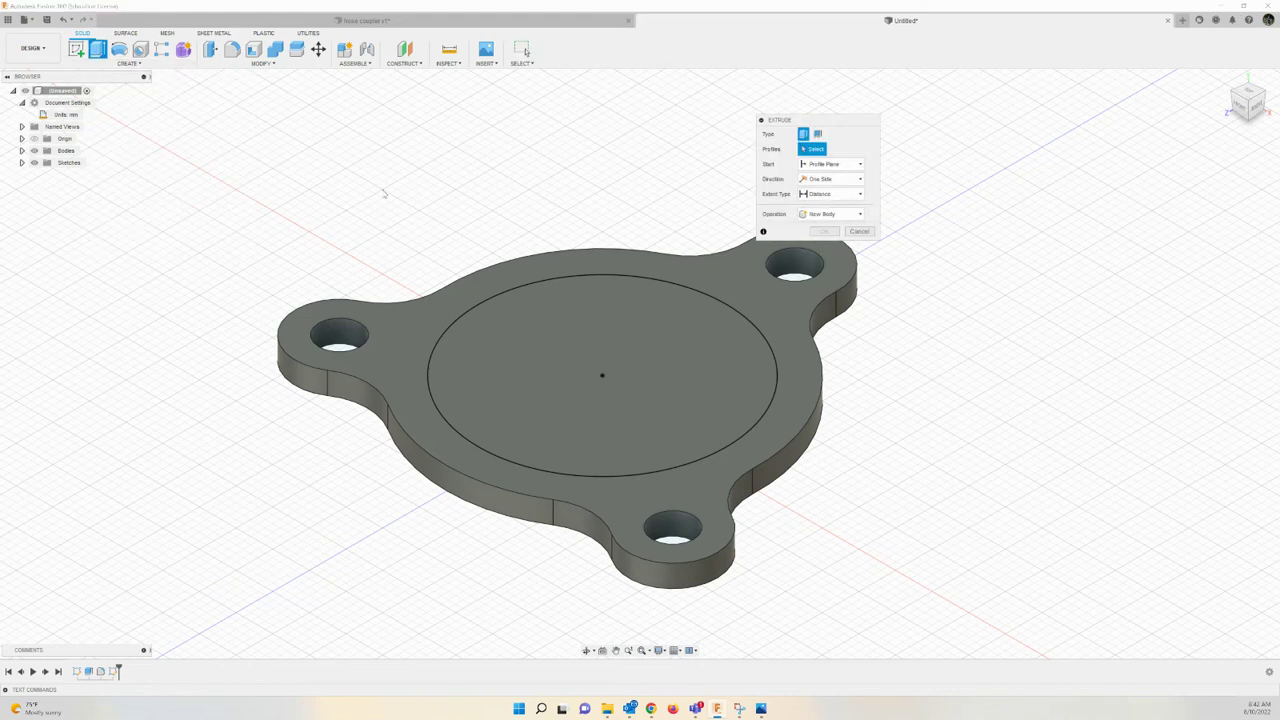
click(520, 340)
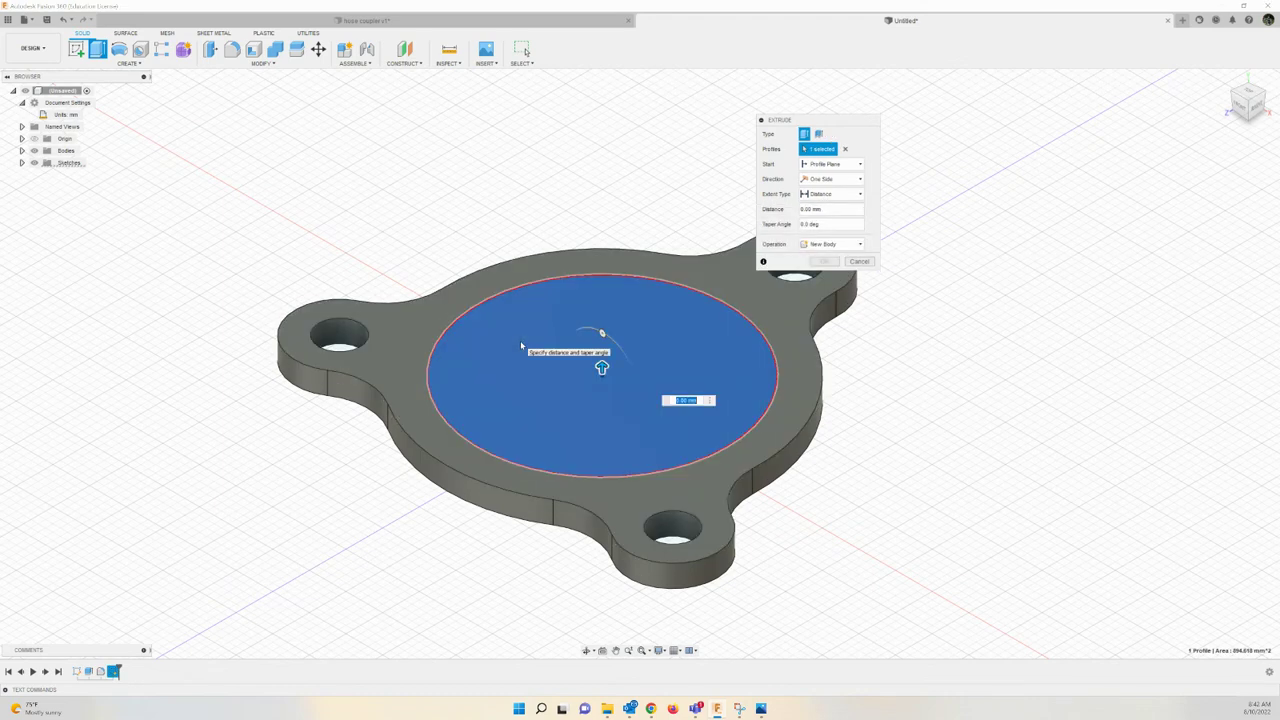
text(20.26)
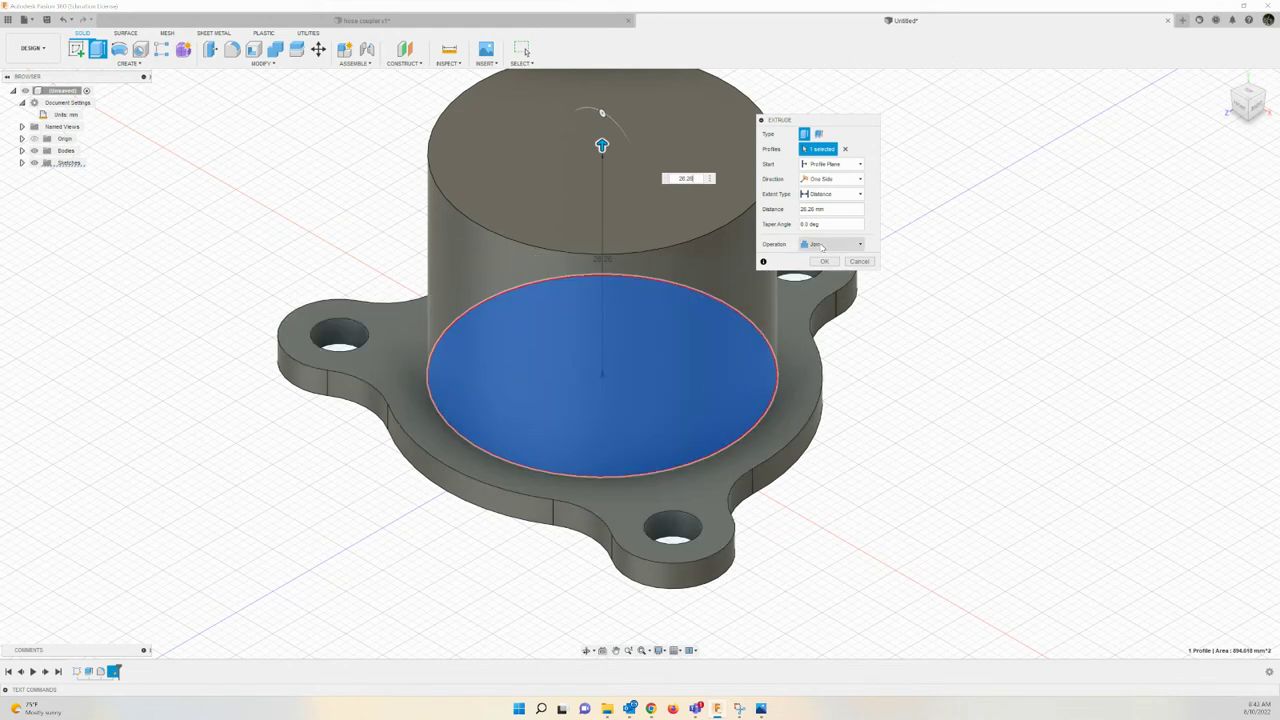
click(821, 246)
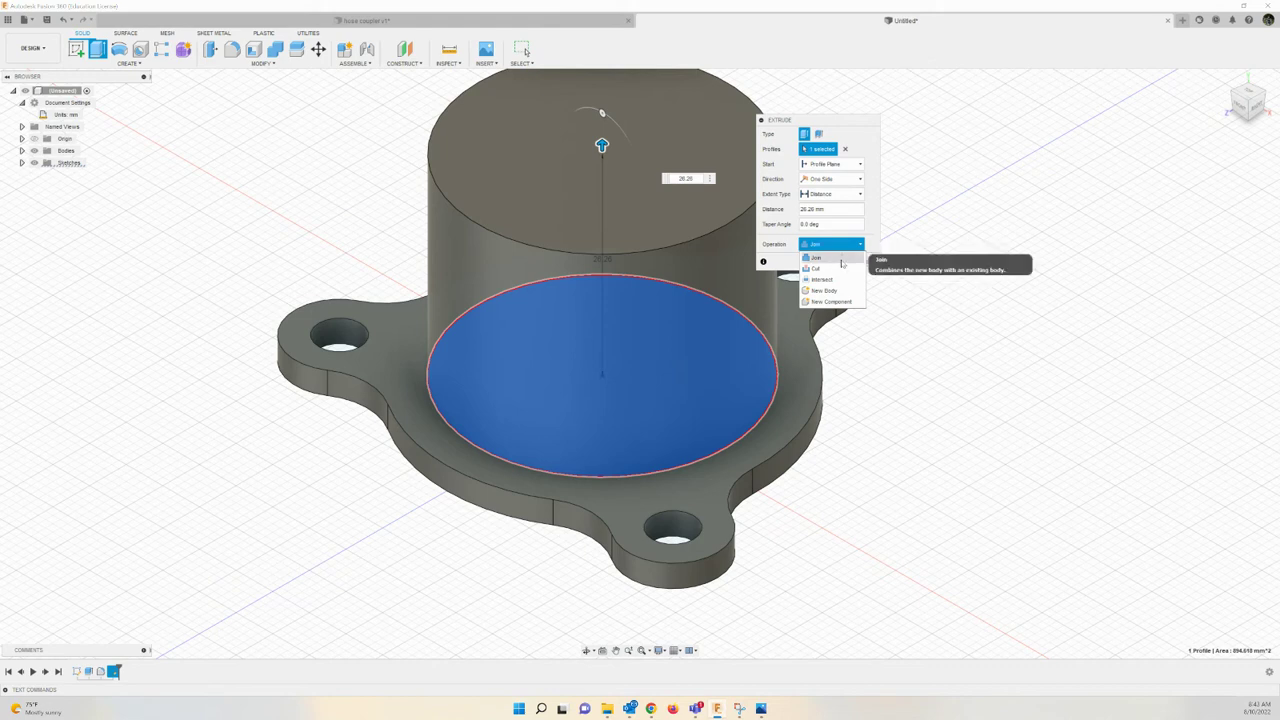
click(843, 262)
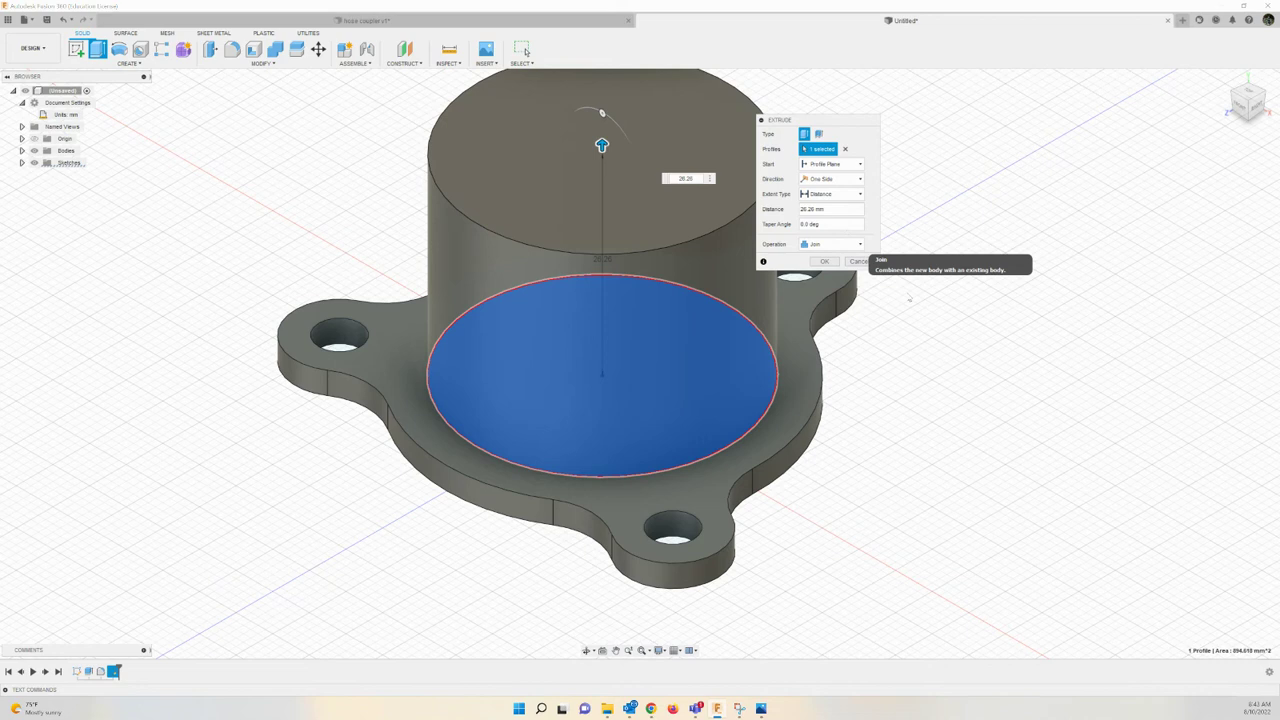
click(826, 262)
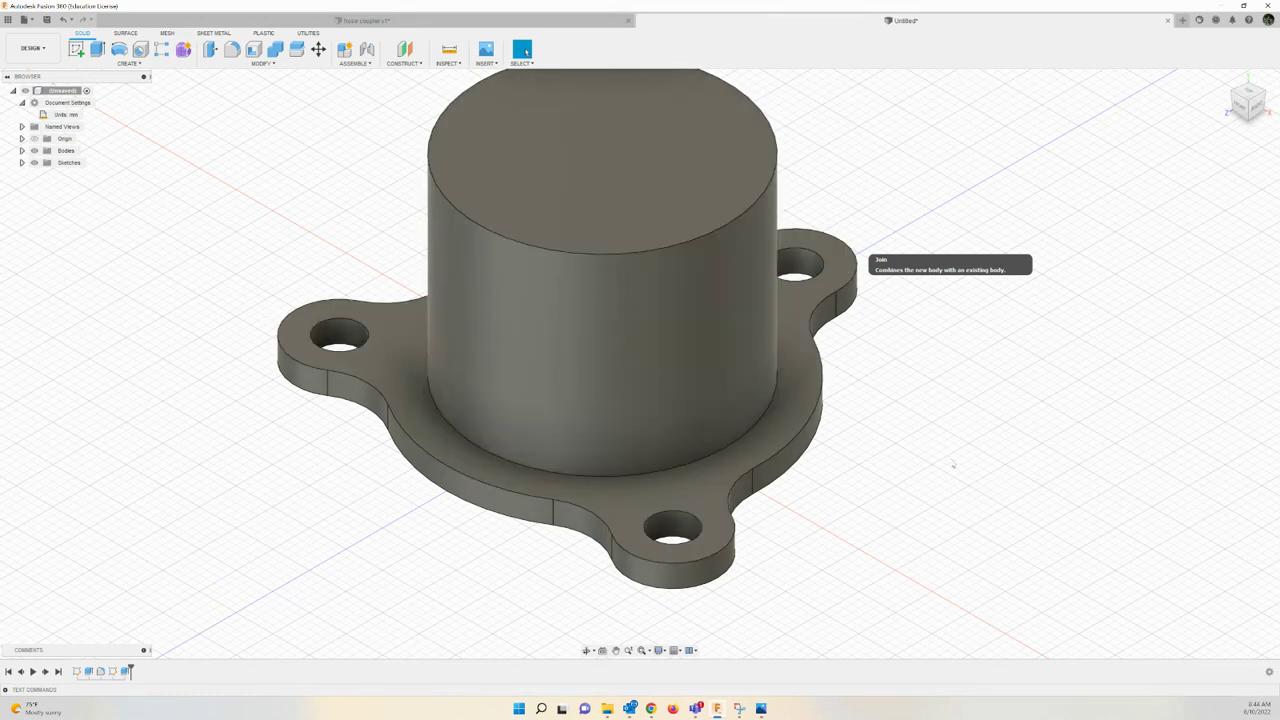
Check the section heights in the reference drawing and construct an offset plane 8.63 mm above the XZ origin plane.
click(762, 710)
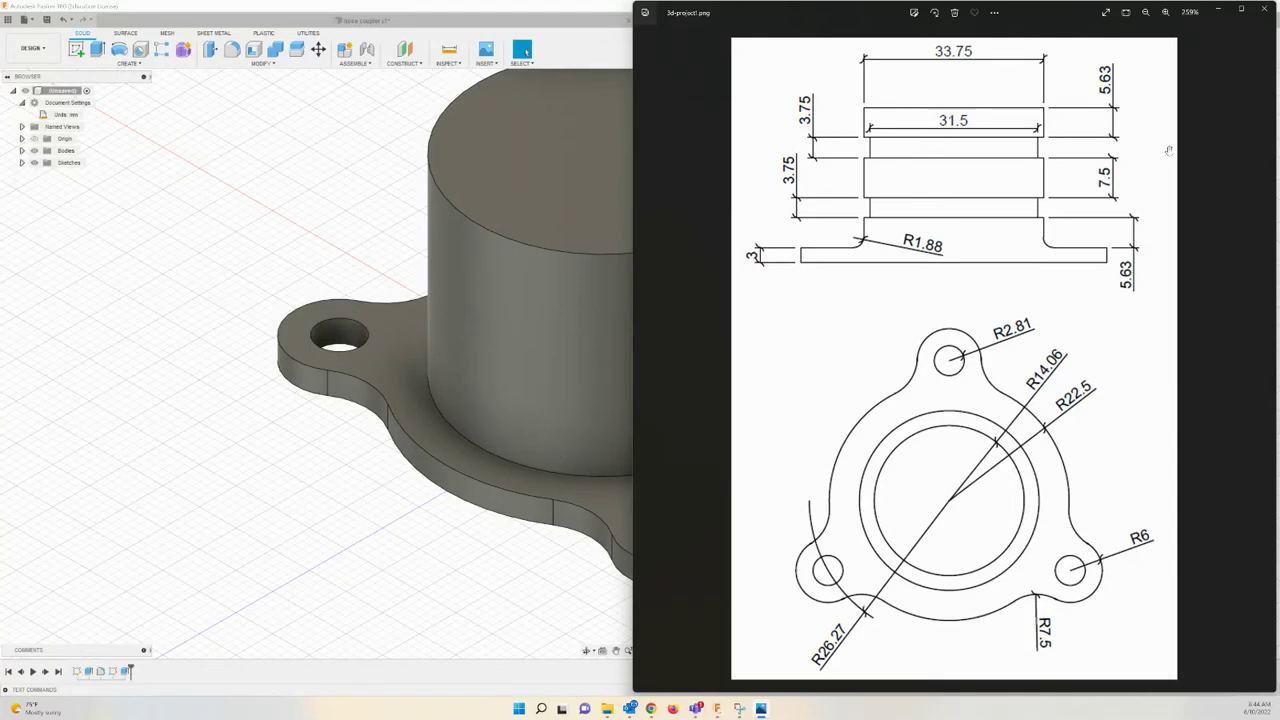
click(1217, 10)
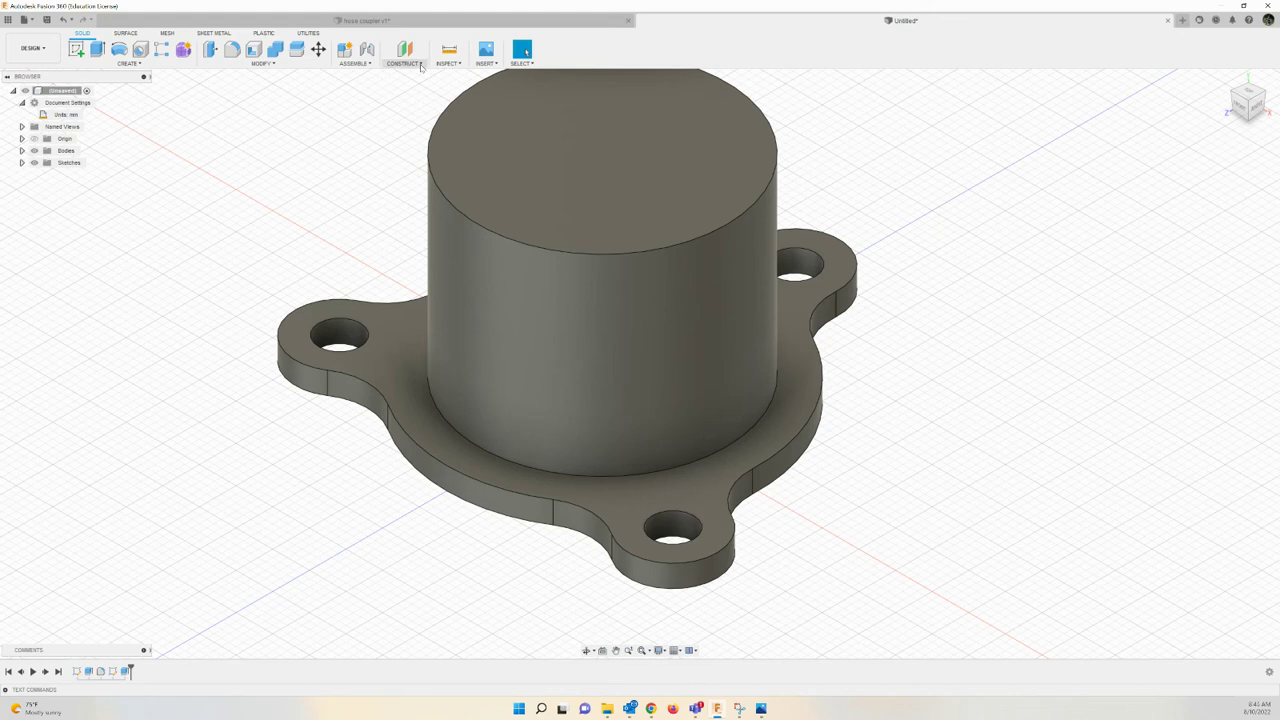
click(420, 64)
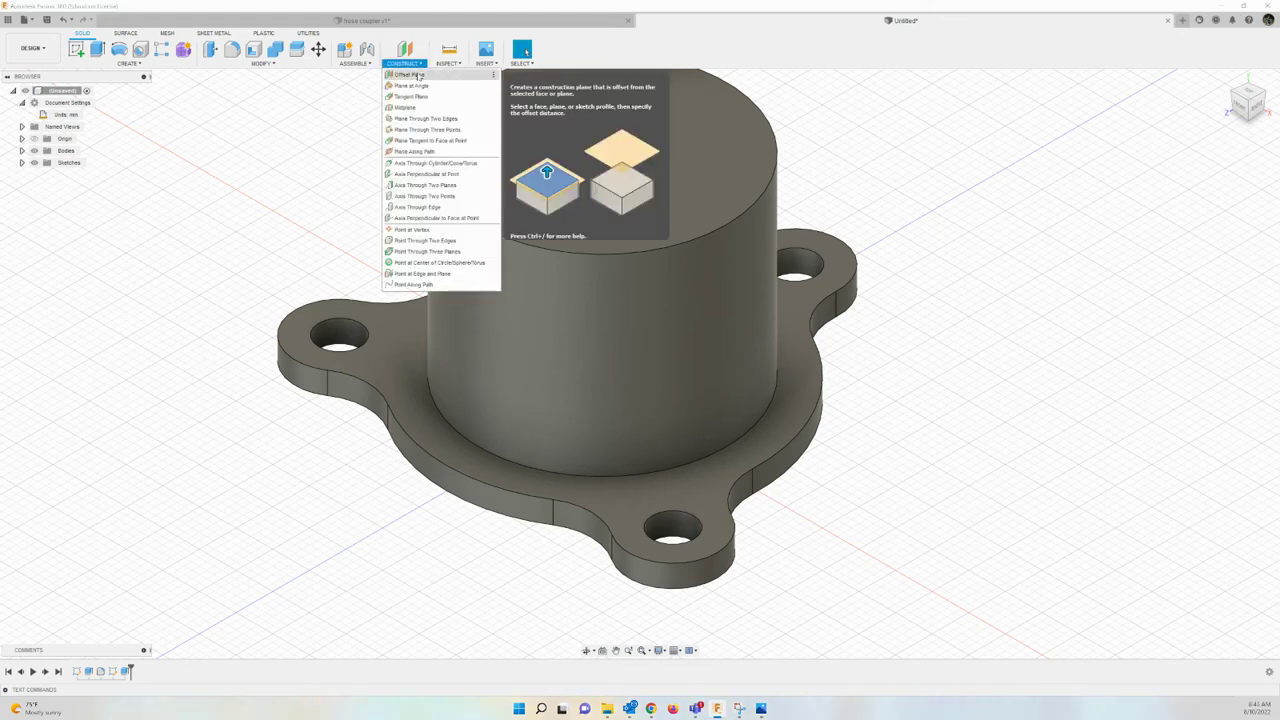
click(410, 75)
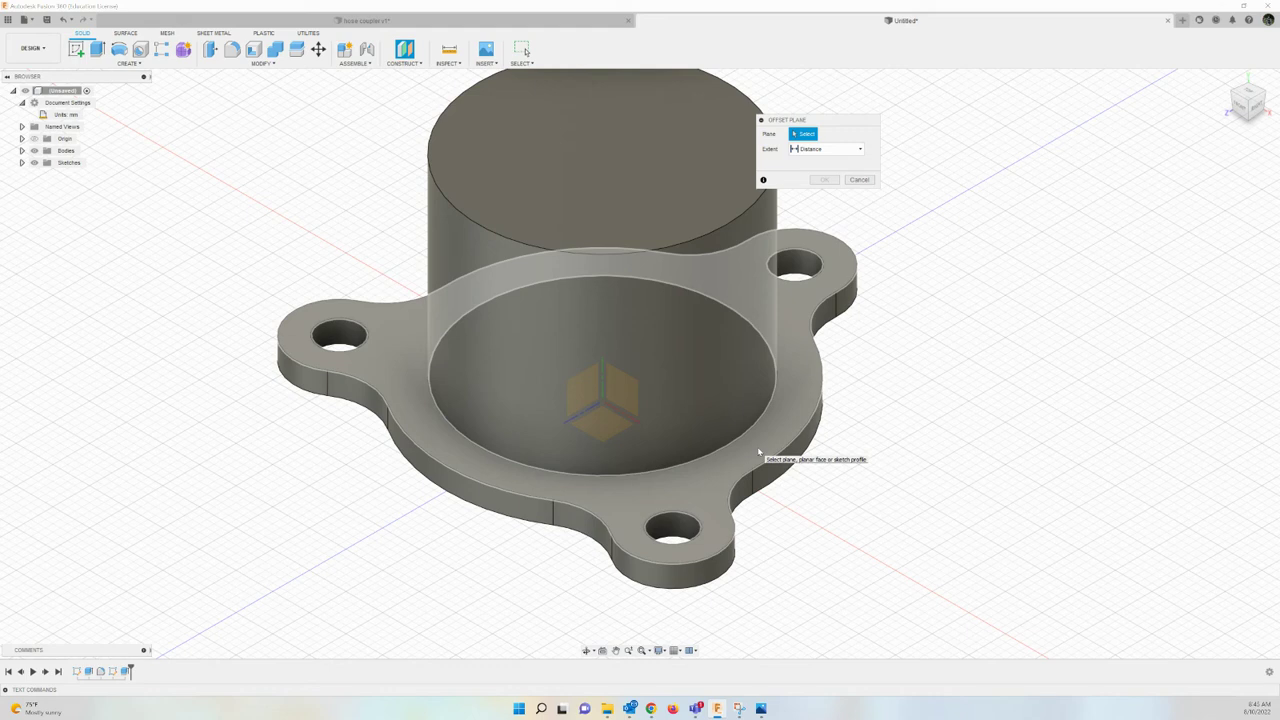
click(603, 425)
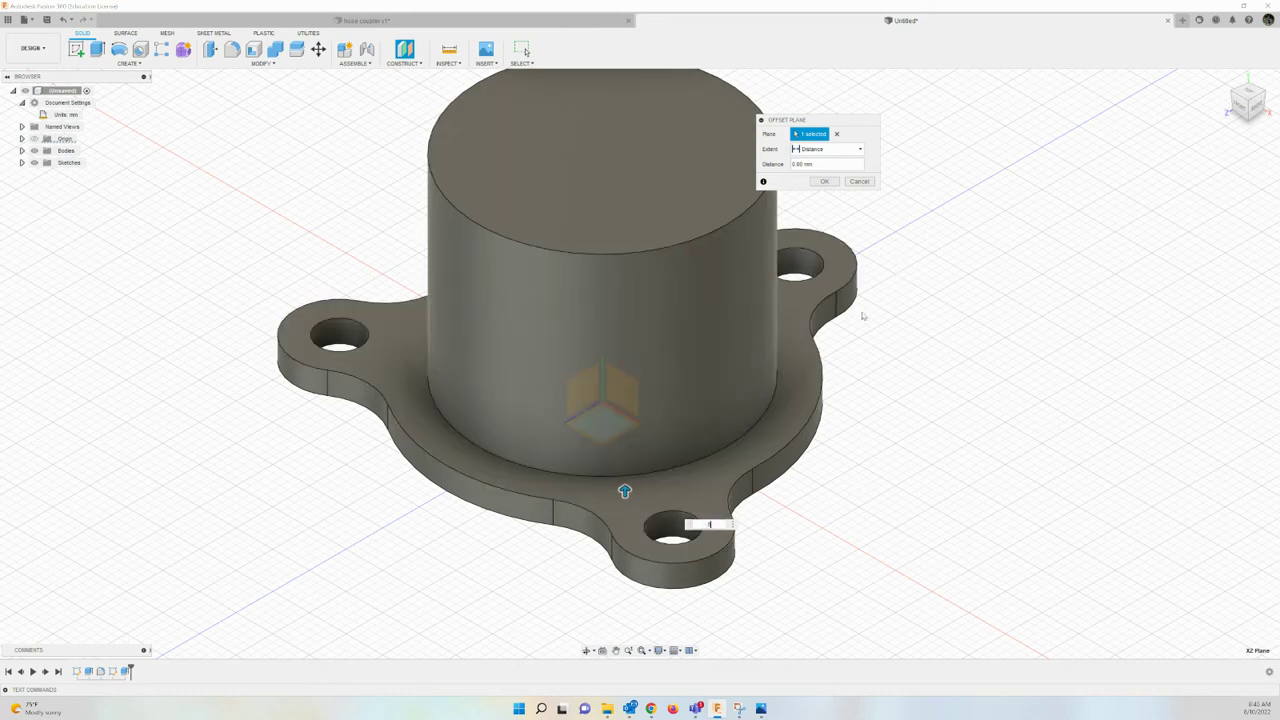
text(8.63)
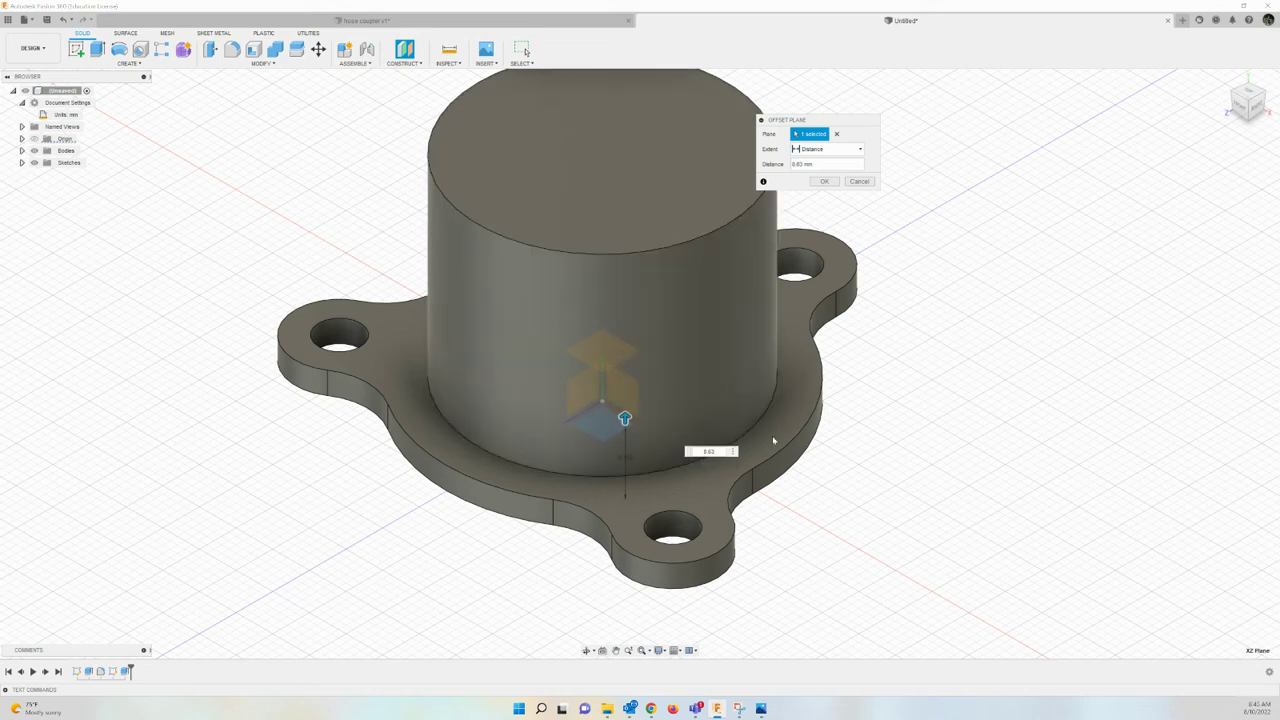
click(823, 181)
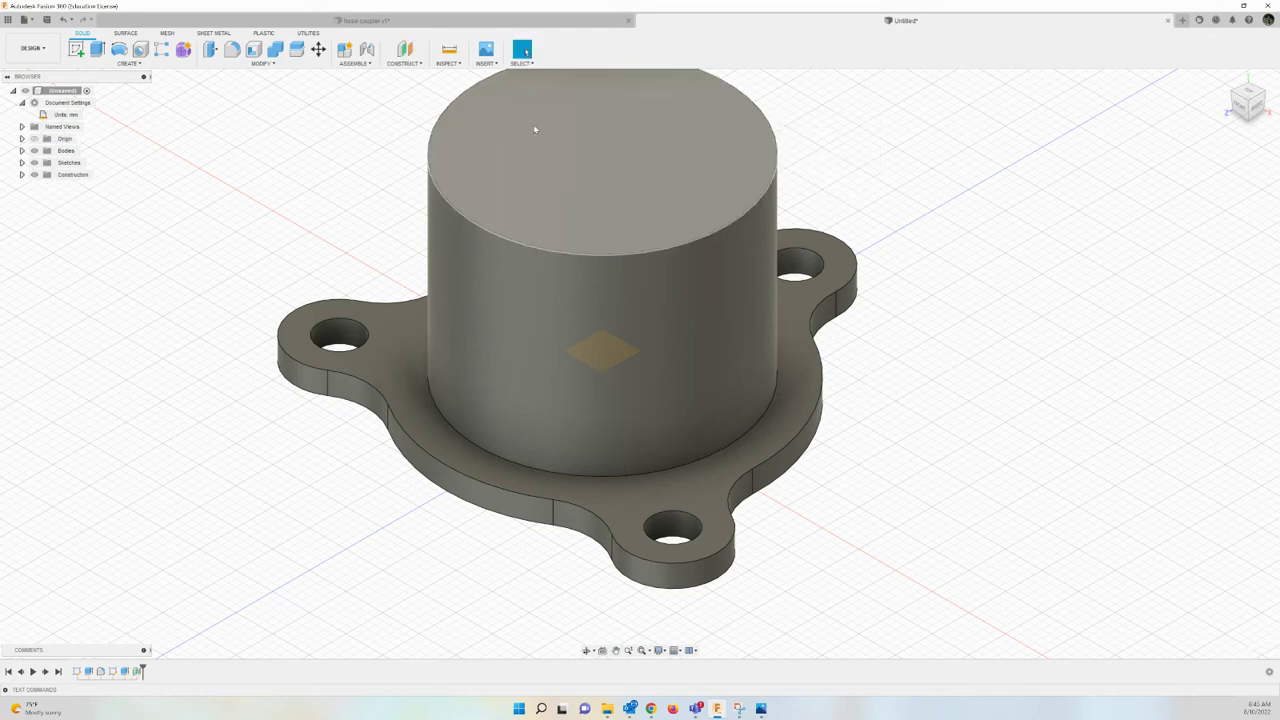
Start a sketch on the new offset plane and draw a 31.5 mm diameter circle centred on the origin.
click(75, 49)
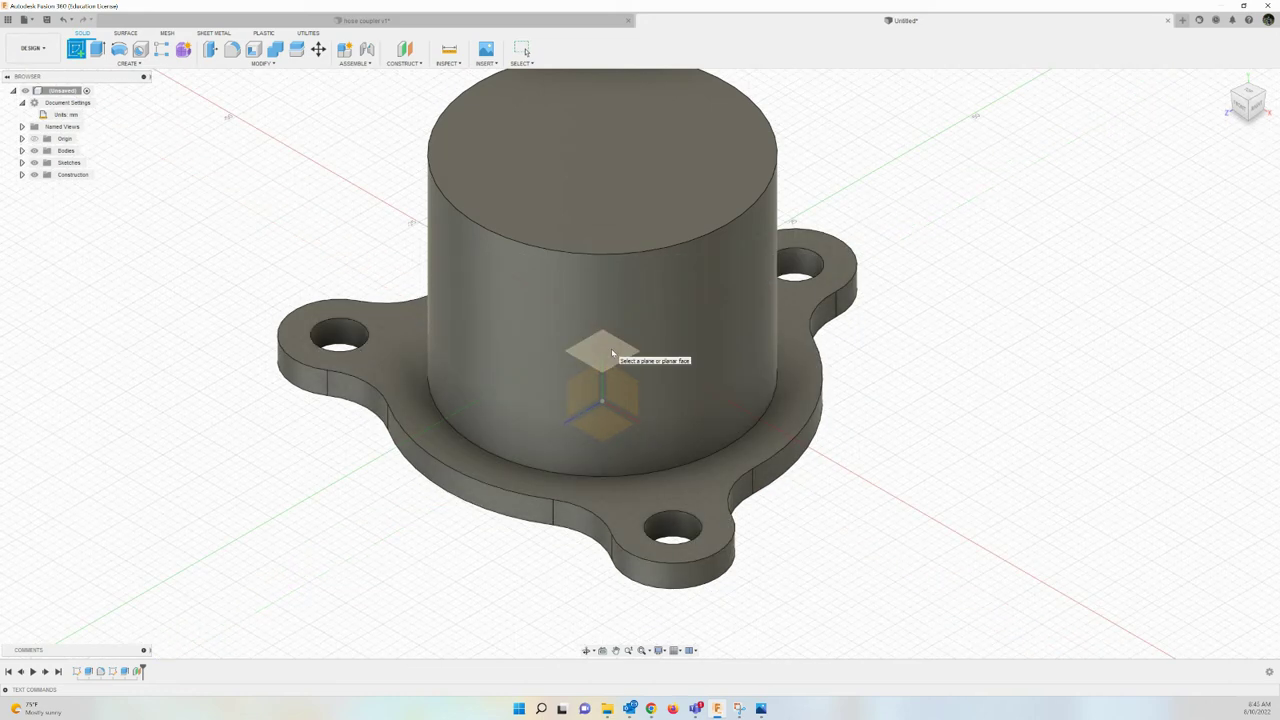
click(611, 348)
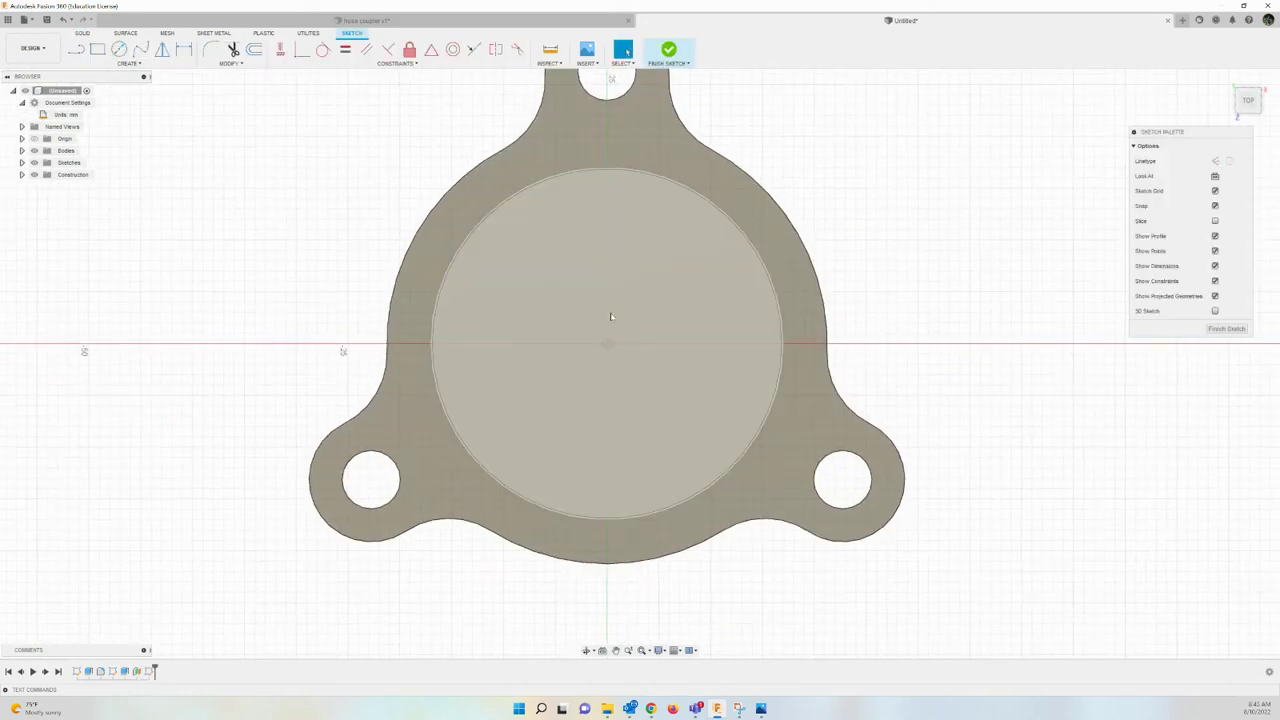
click(119, 50)
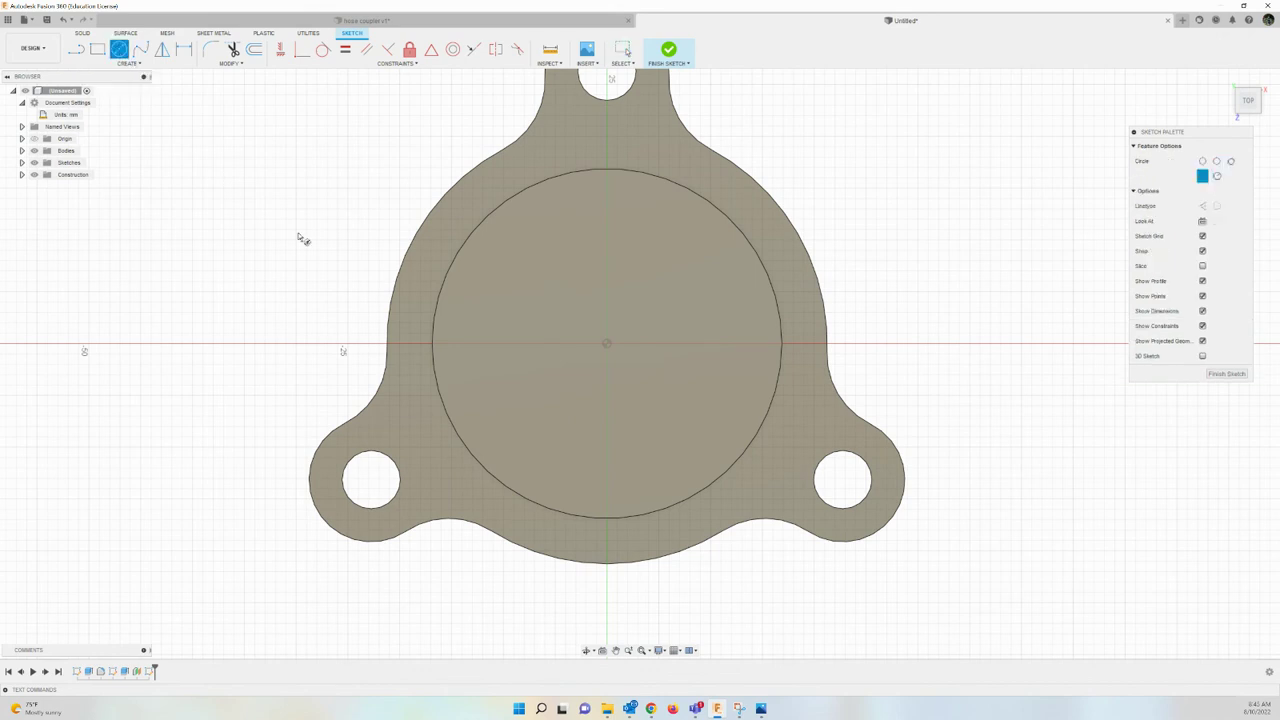
click(607, 344)
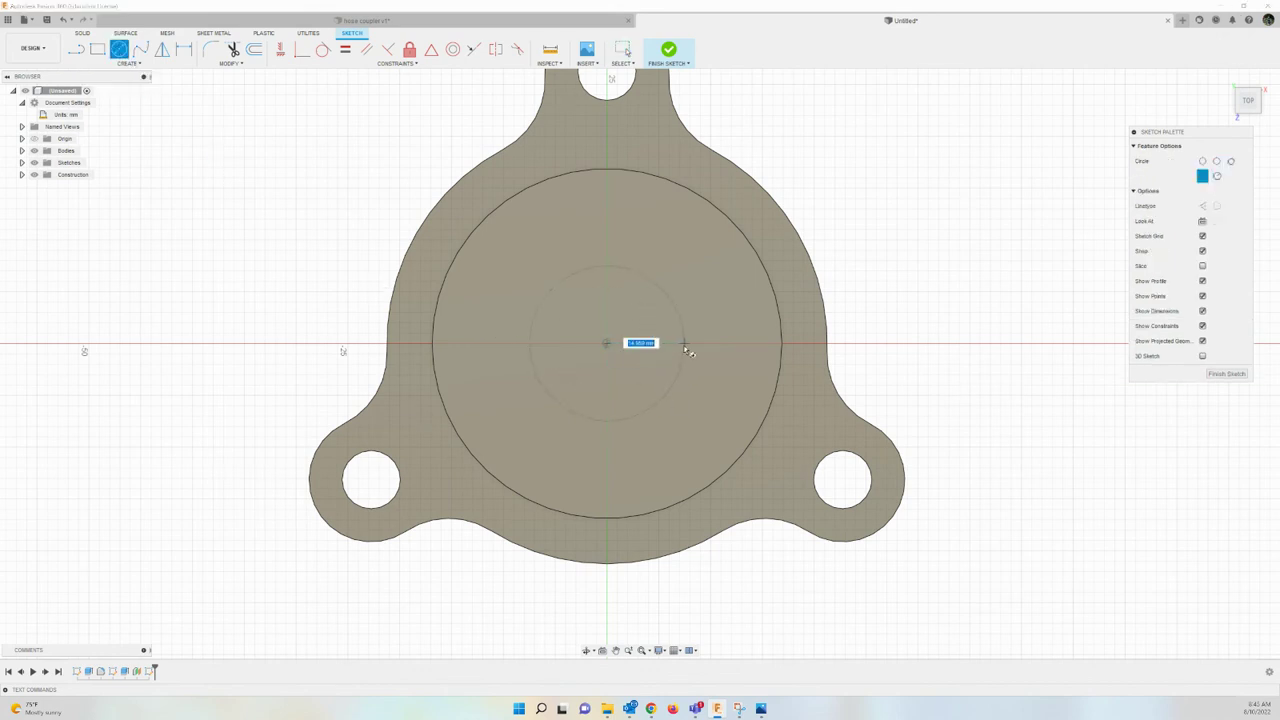
text(31.5)
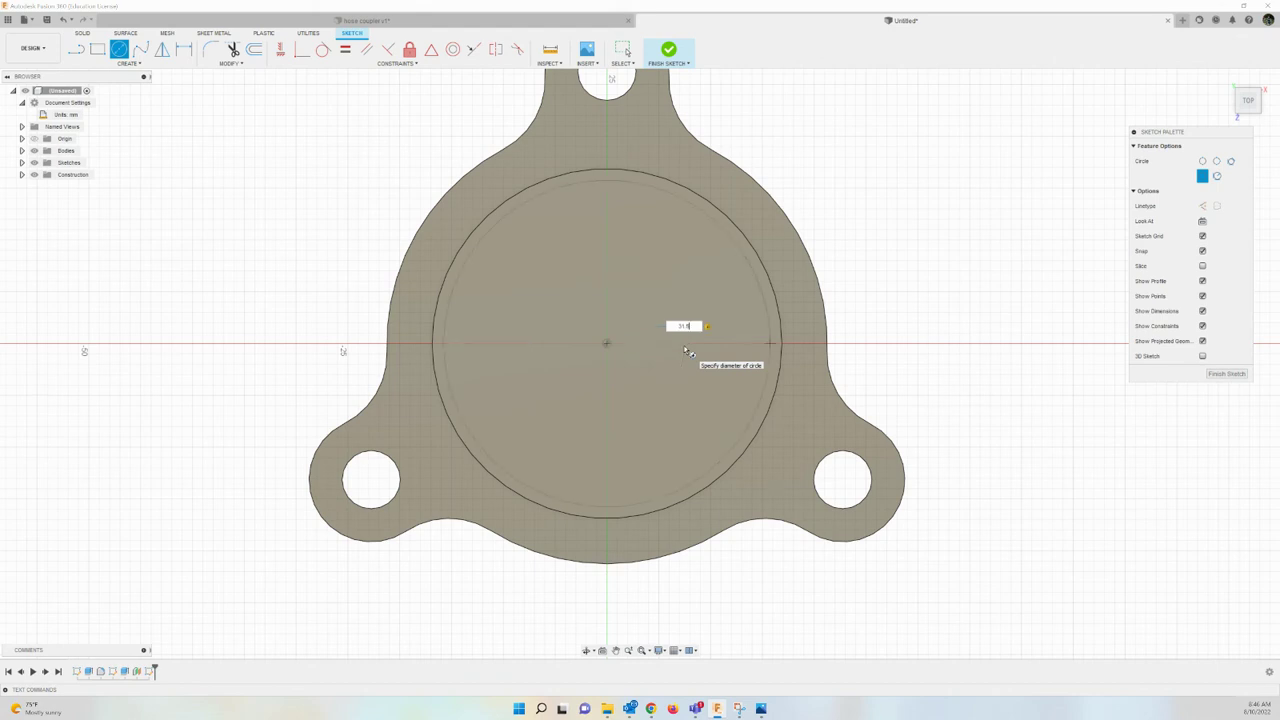
key(Return)
key(Escape)
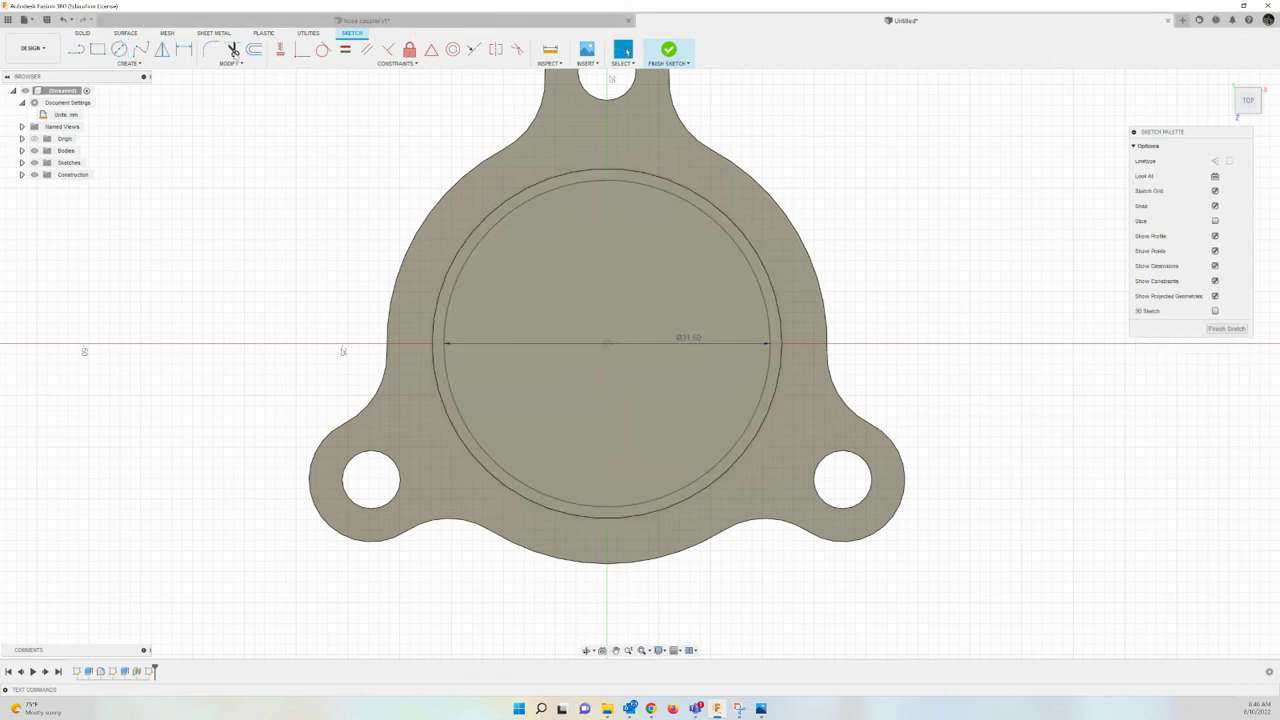
Add a concentric 33.75 mm diameter circle centred on the origin and finish the sketch.
click(118, 49)
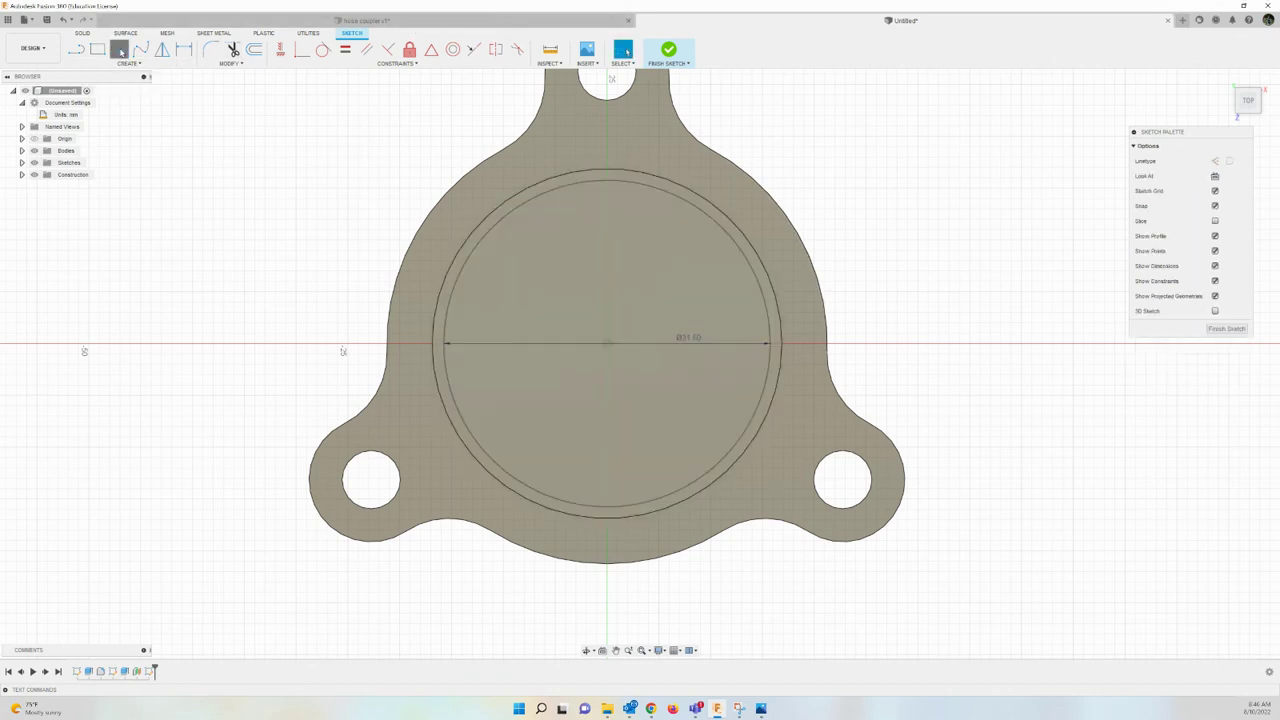
click(607, 344)
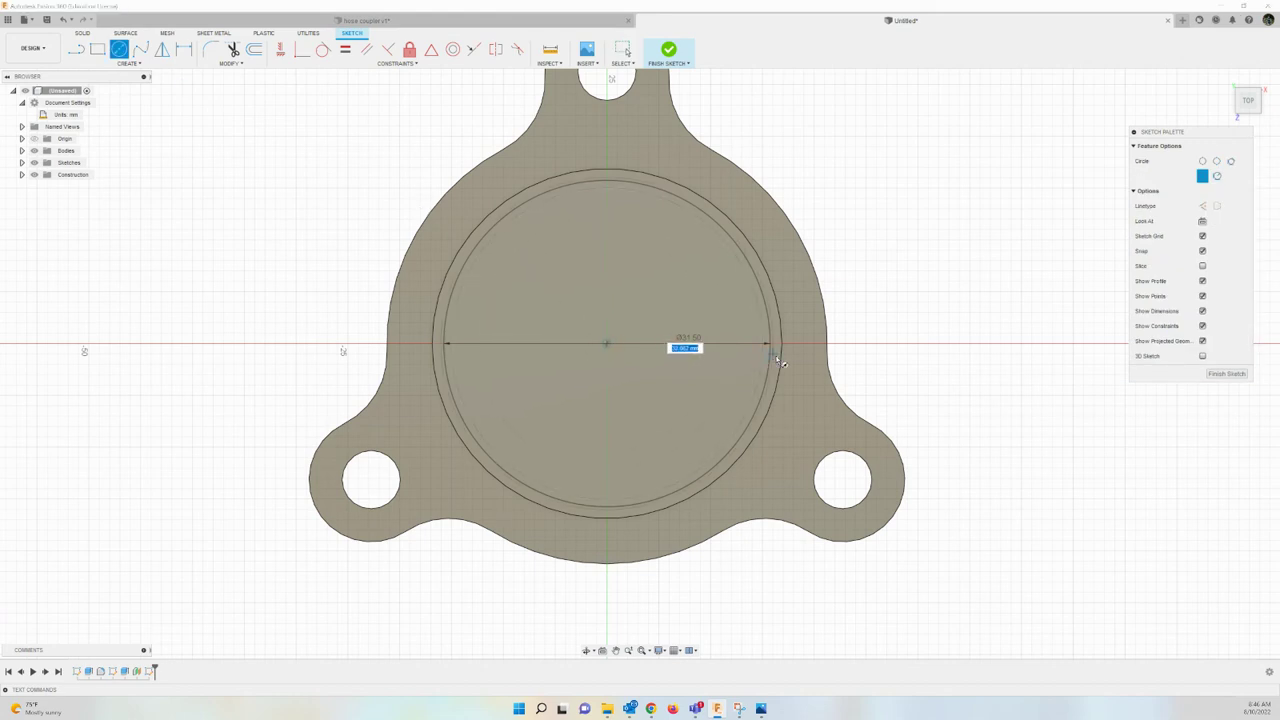
text(33.75)
key(Return)
key(Escape)
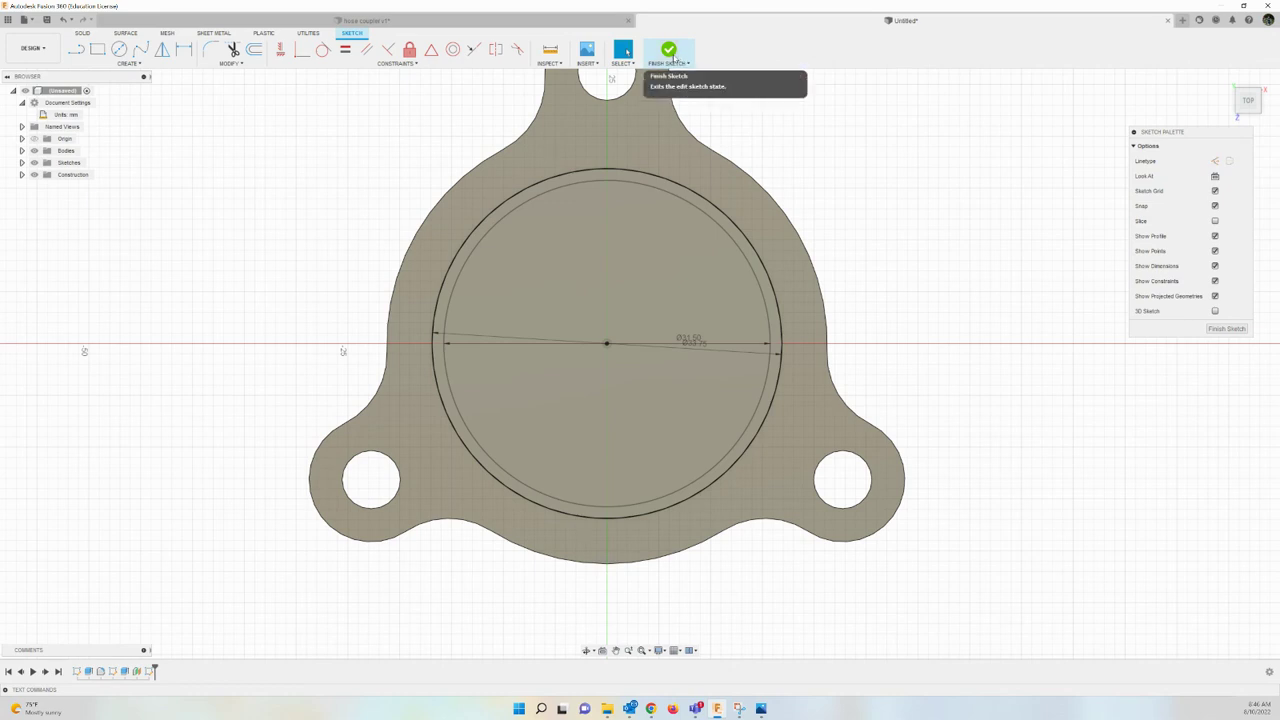
click(669, 50)
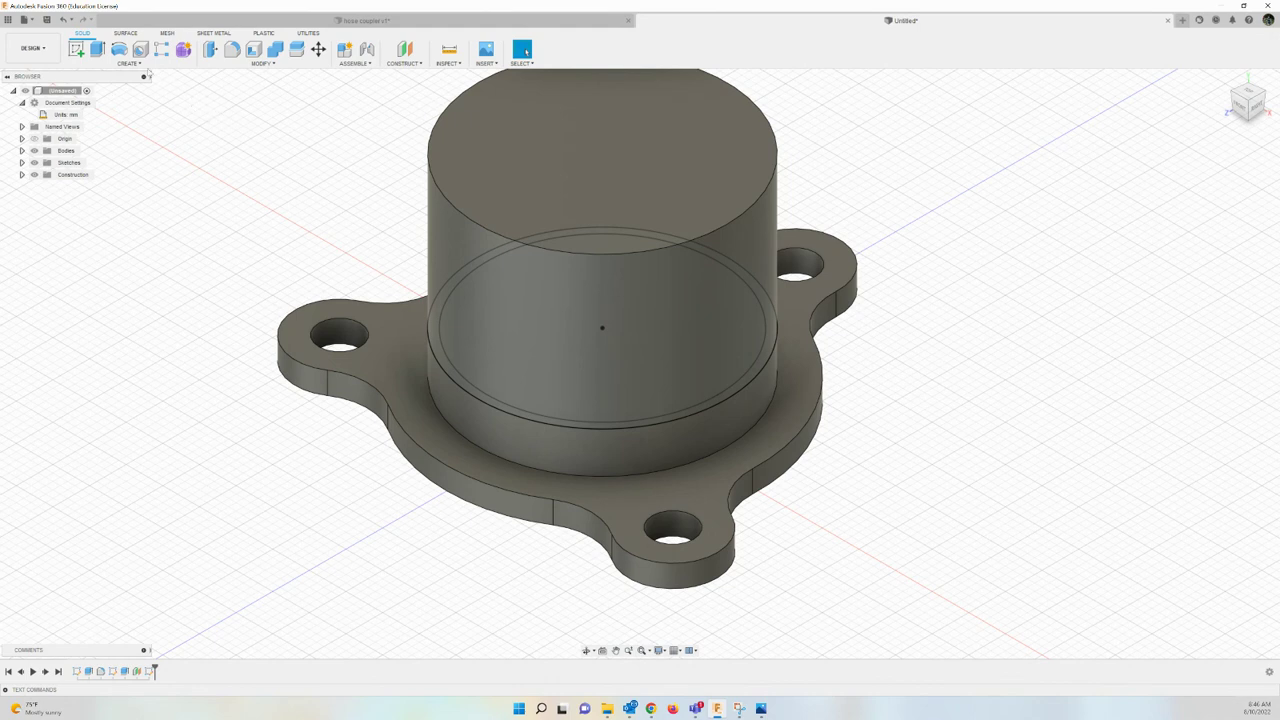
Cut the ring between the 31.5 mm and 33.75 mm circles 3.75 mm upward to form the cylinder's lower groove, as given in the drawing.
click(97, 49)
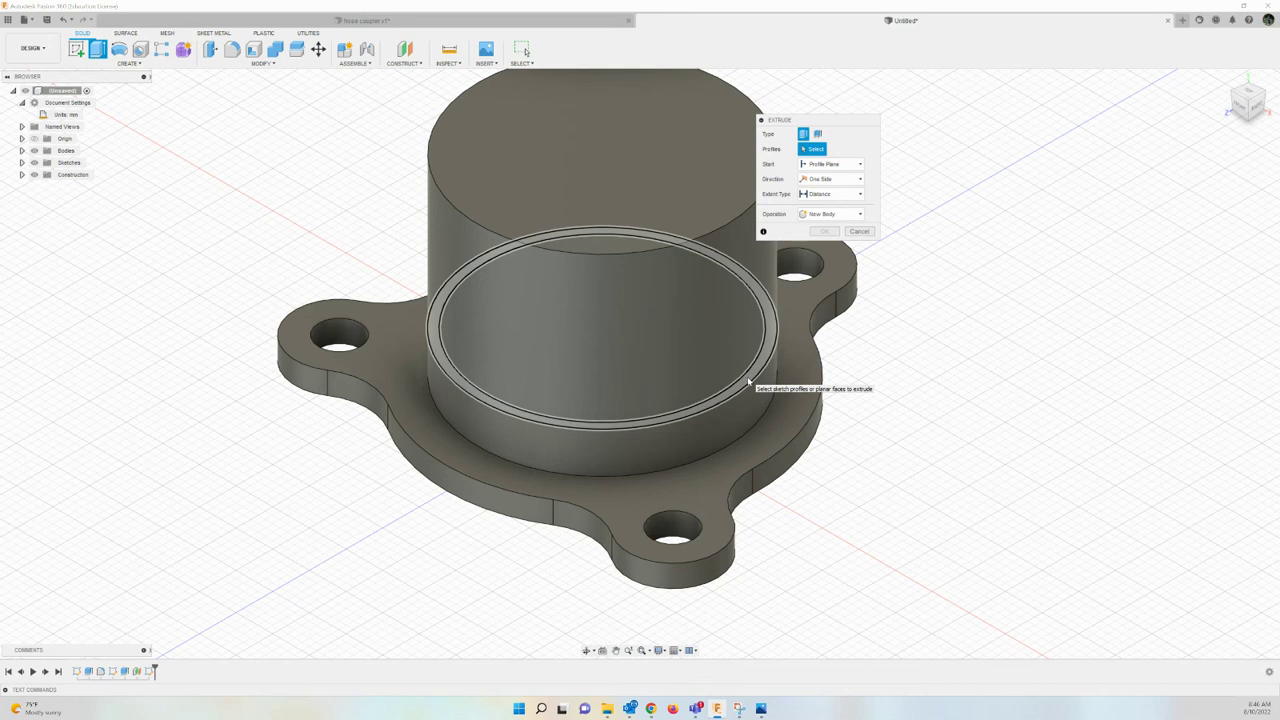
click(748, 381)
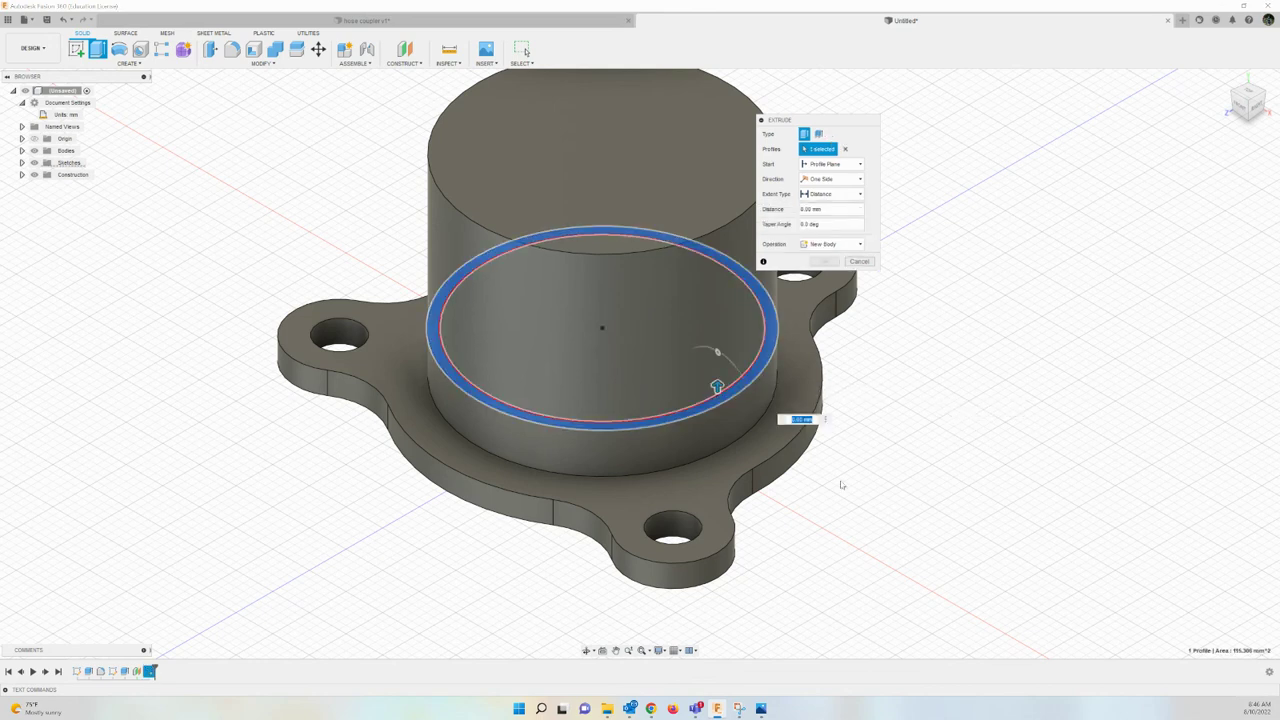
mouse_move(628, 706)
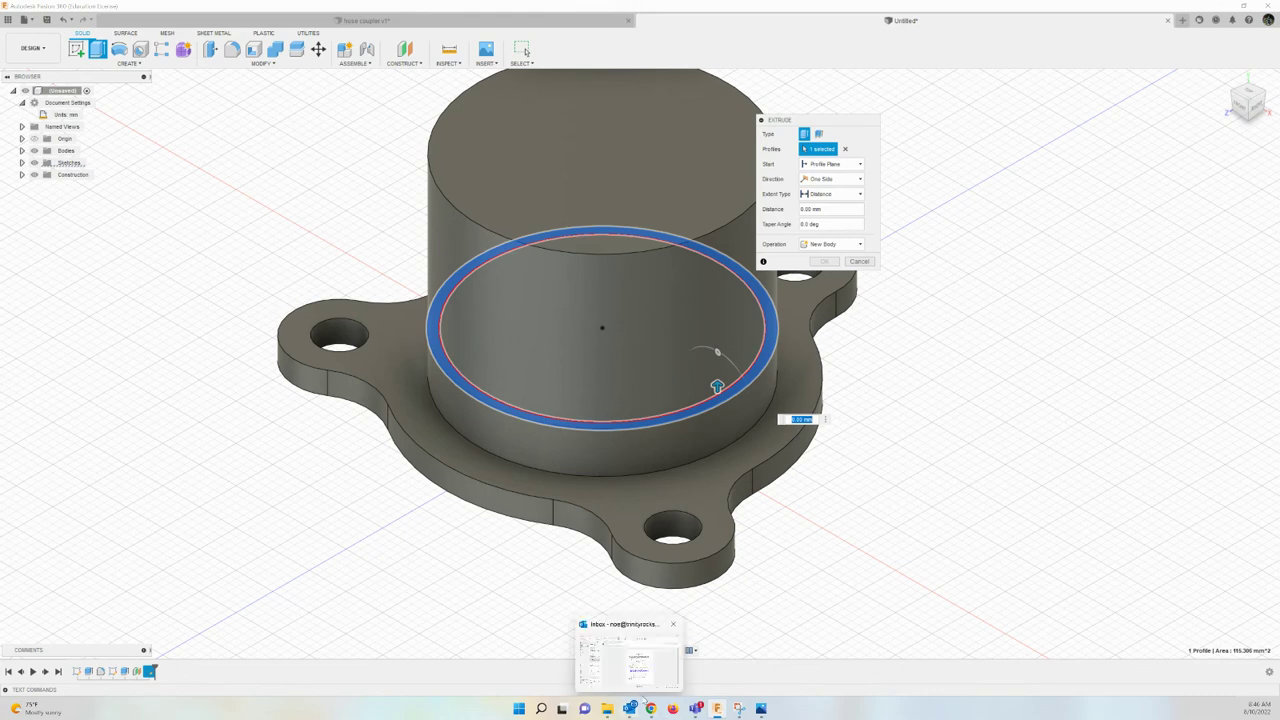
click(761, 708)
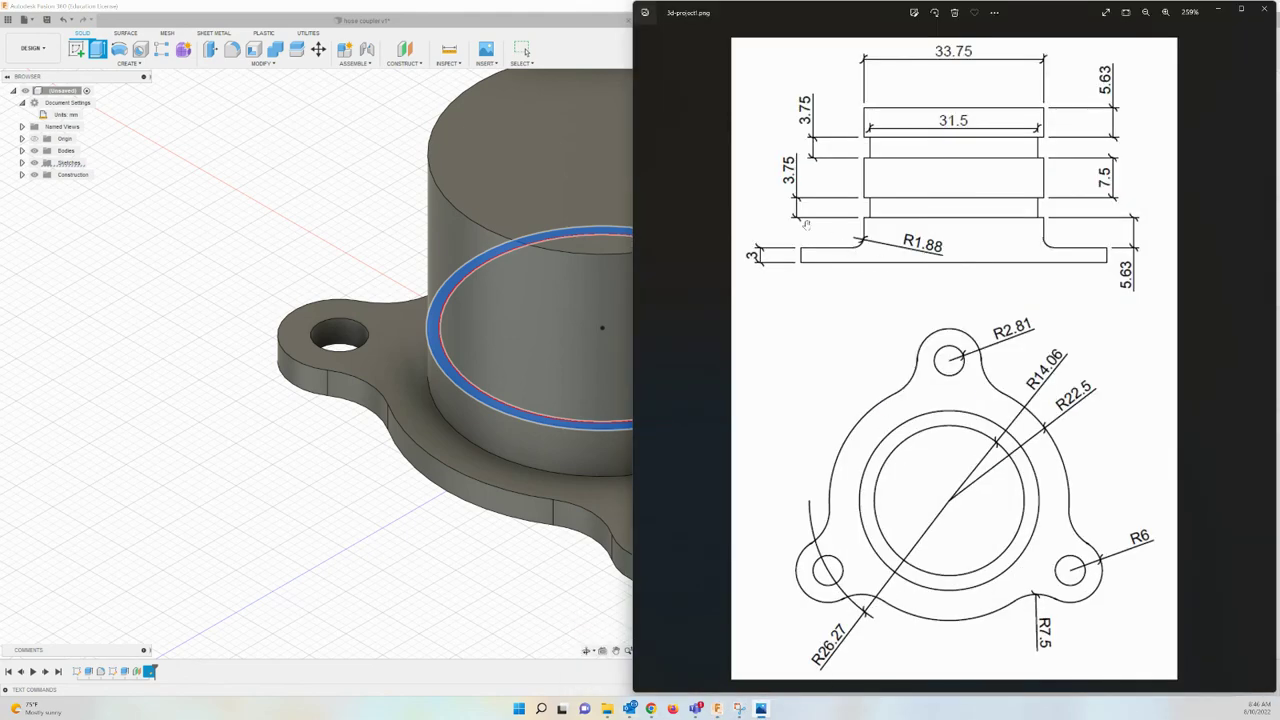
click(1218, 9)
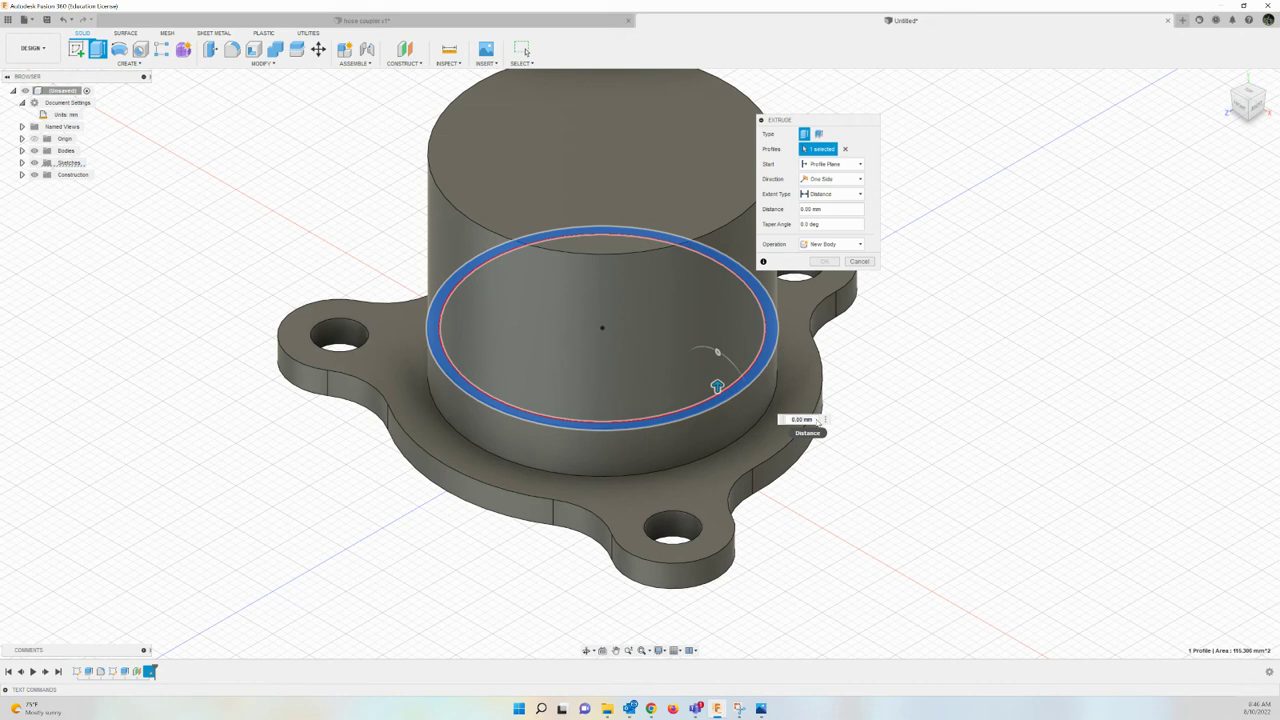
drag(818, 420, 791, 419)
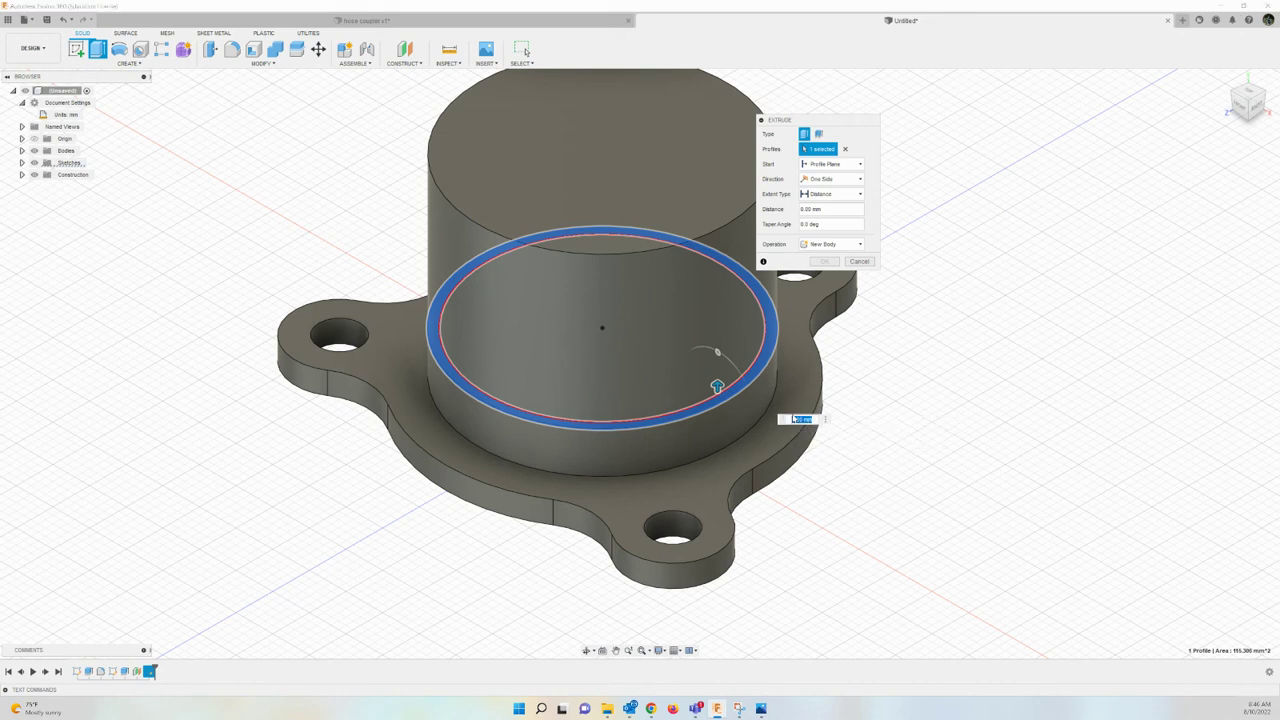
text(3.75)
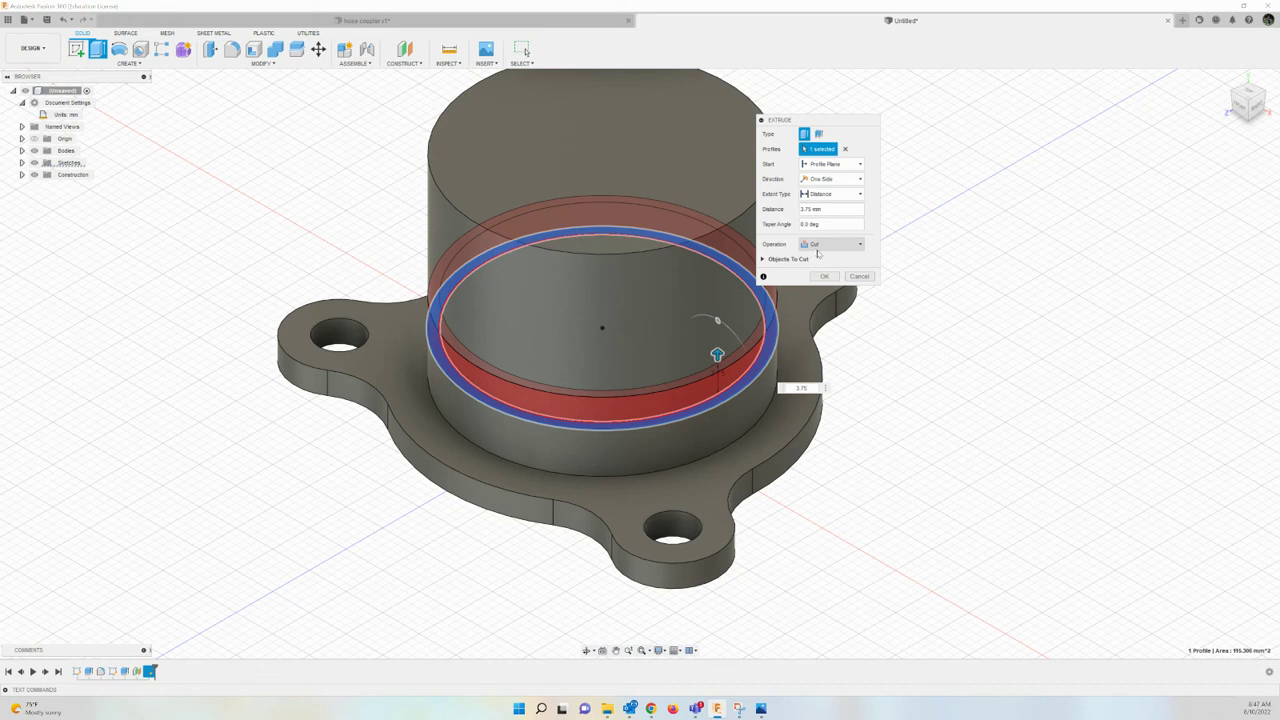
click(824, 276)
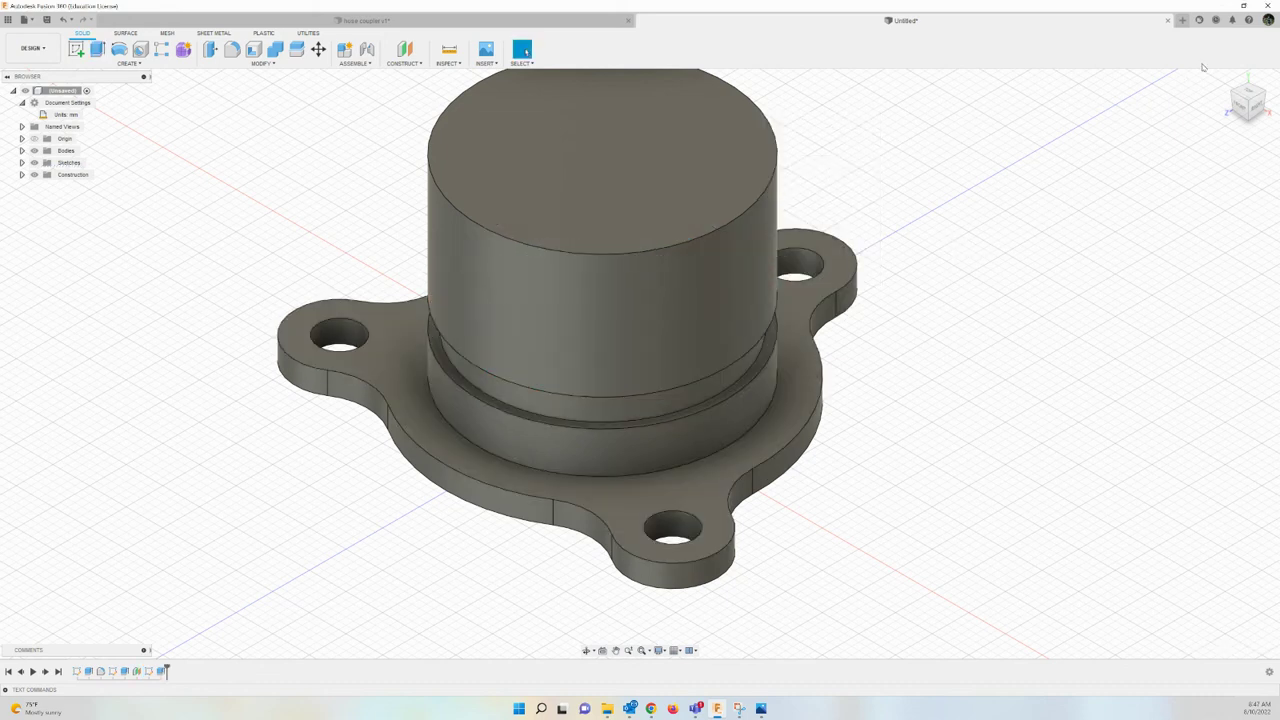
mouse_move(1253, 112)
mouse_down()
mouse_move(1255, 77)
mouse_move(1252, 110)
mouse_up()
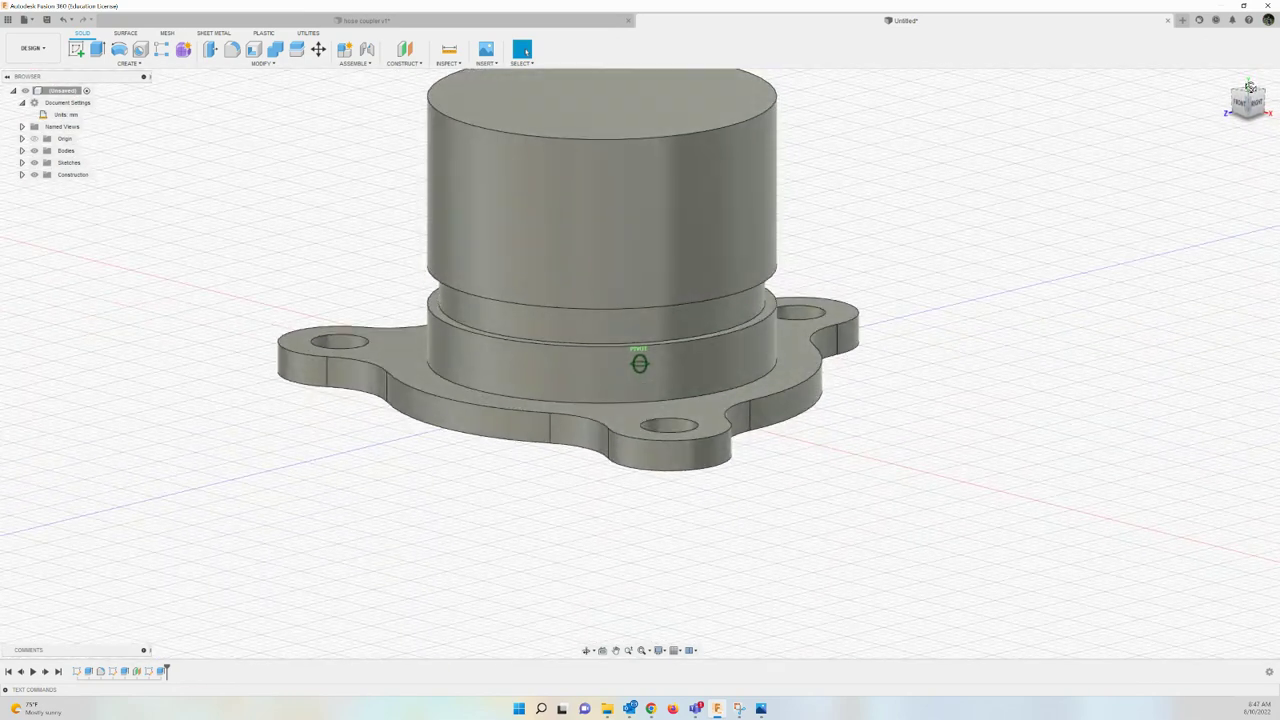